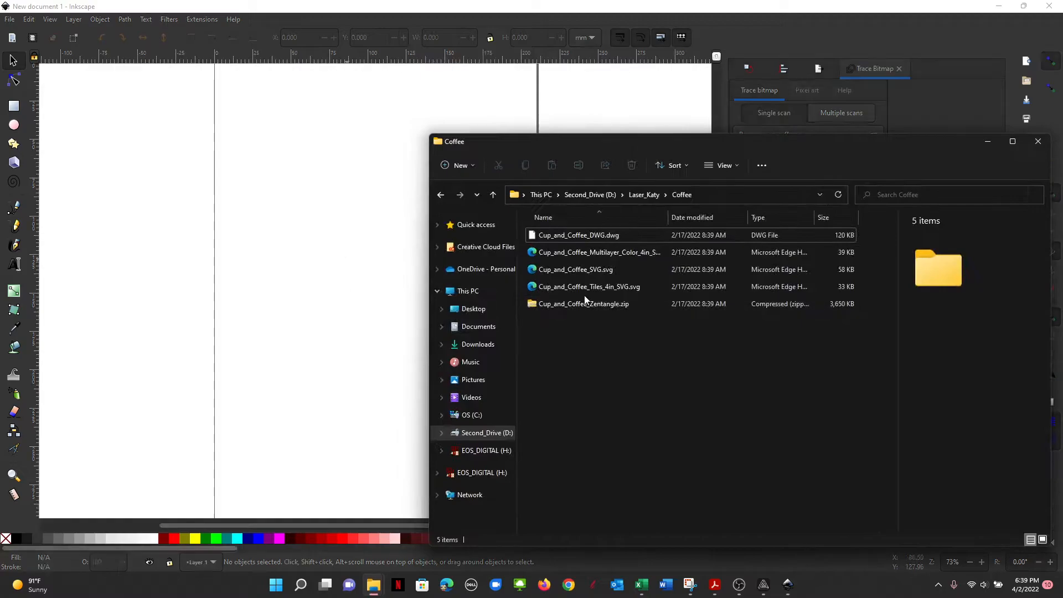
Import Cup_and_Coffee_Tiles_4in_SVG.svg from the Coffee folder into the drawing and ungroup the artwork
drag(585, 287, 348, 277)
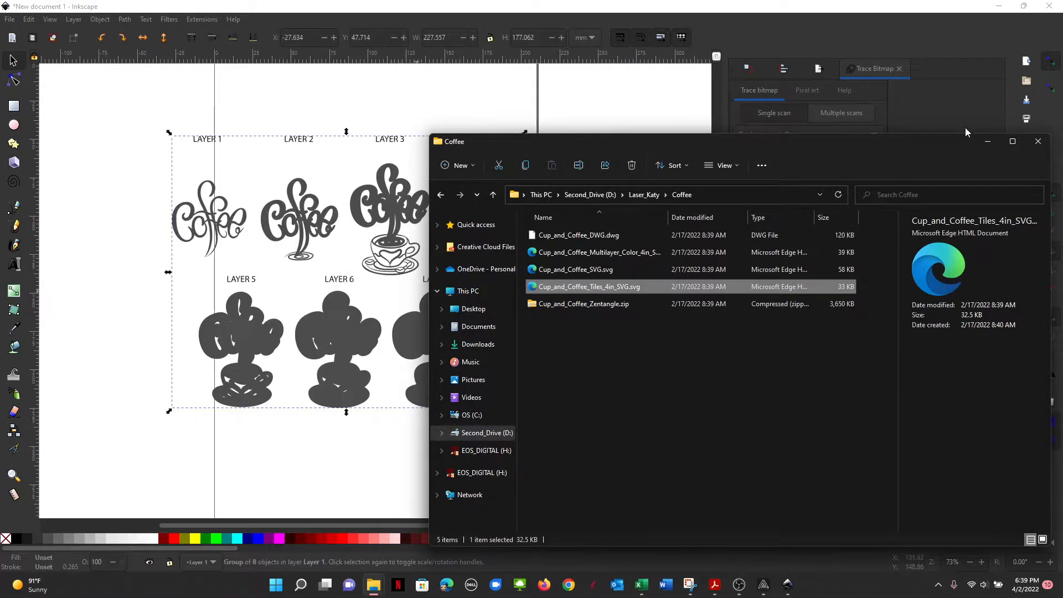
click(990, 143)
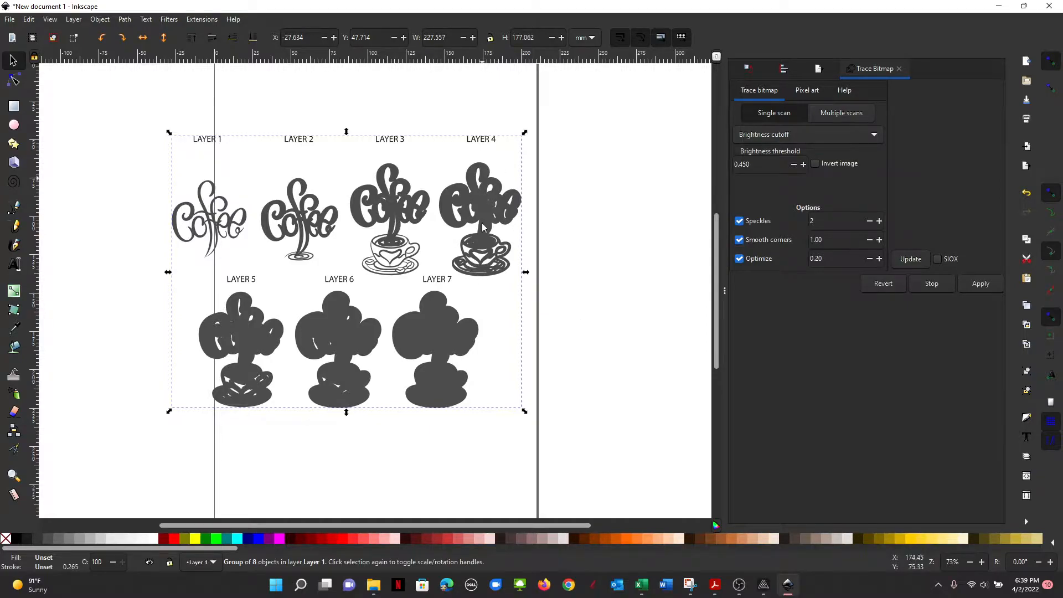
click(643, 356)
click(448, 377)
click(99, 20)
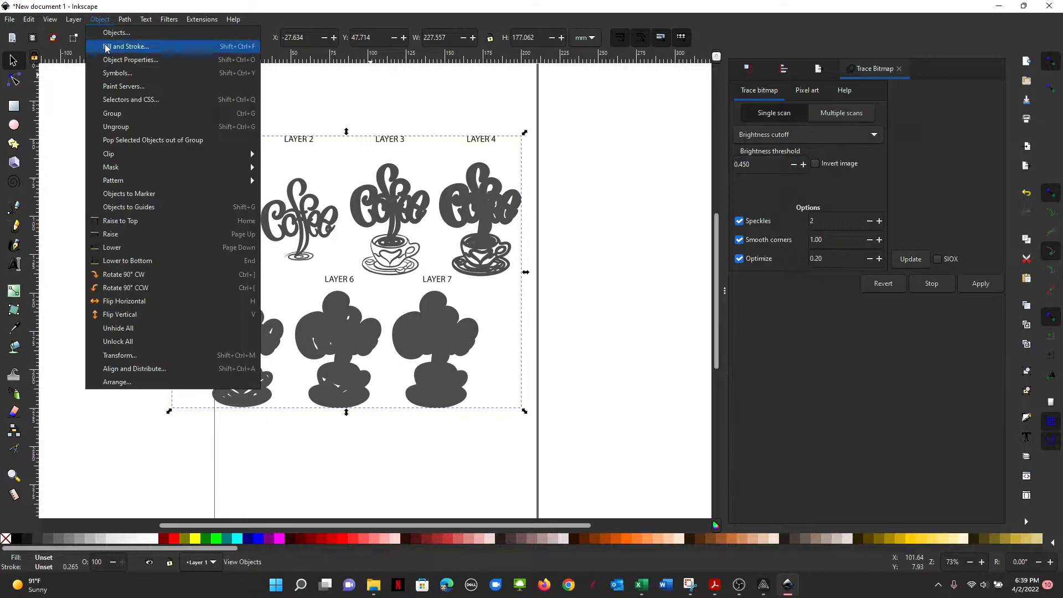
click(121, 126)
Delete the Layer 5, Layer 6 and Layer 7 designs, plus the Layer 1 and Layer 2 designs
drag(136, 455, 510, 287)
key(Delete)
drag(142, 337, 412, 105)
key(Delete)
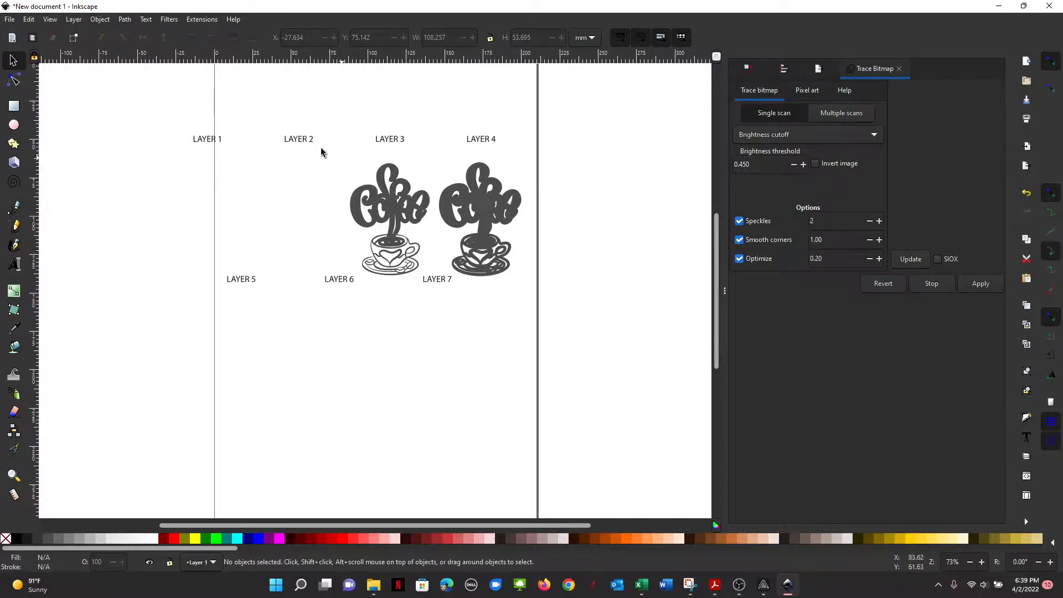
Delete the text labels LAYER 1 to LAYER 7
drag(165, 113, 550, 146)
key(Delete)
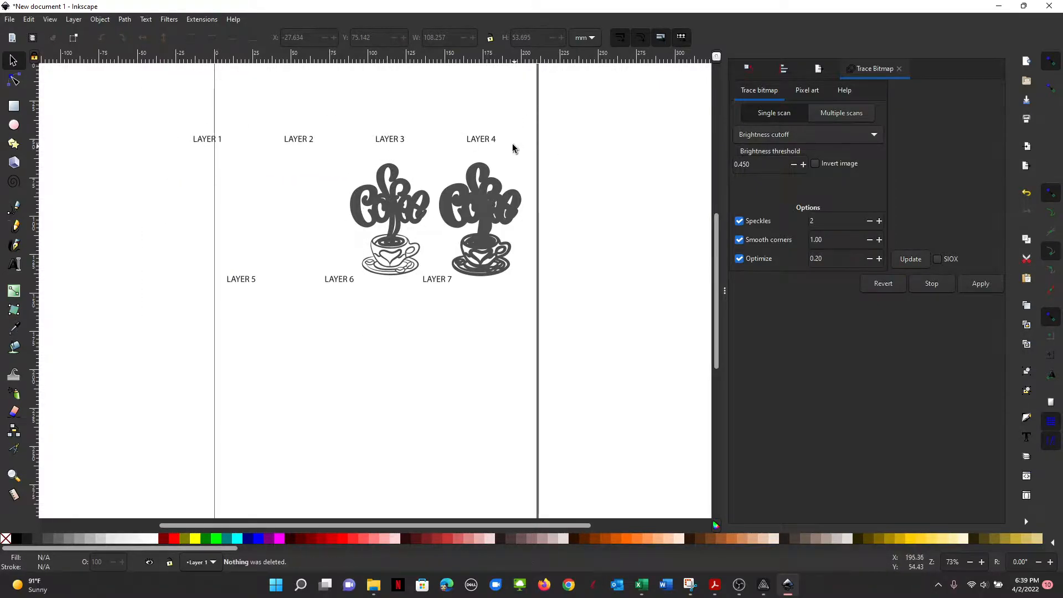
click(480, 144)
key(Delete)
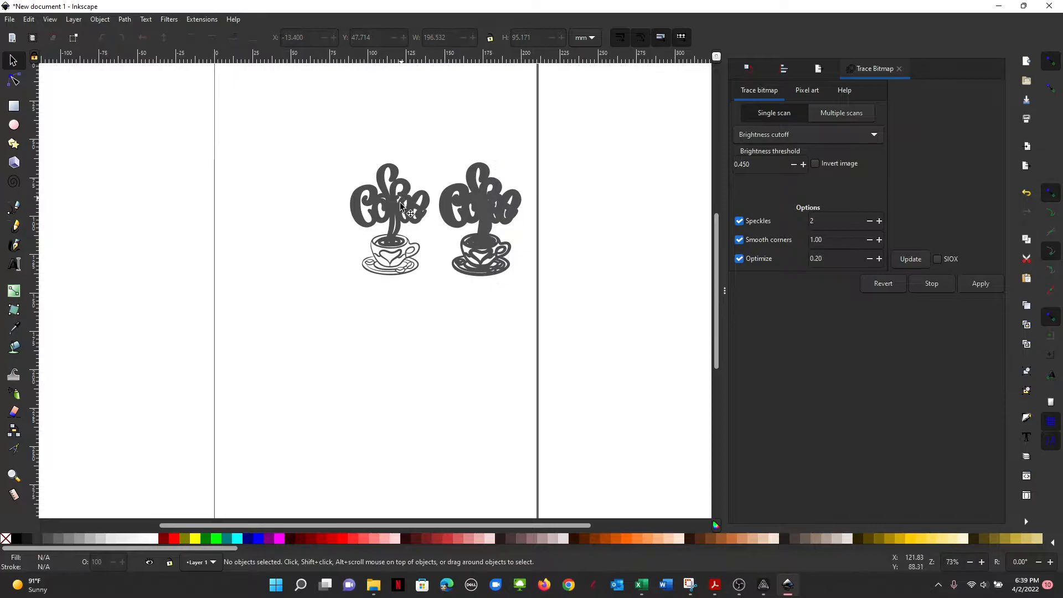
Delete the former Layer 4 design, keeping only the Layer 3 coffee design
click(395, 209)
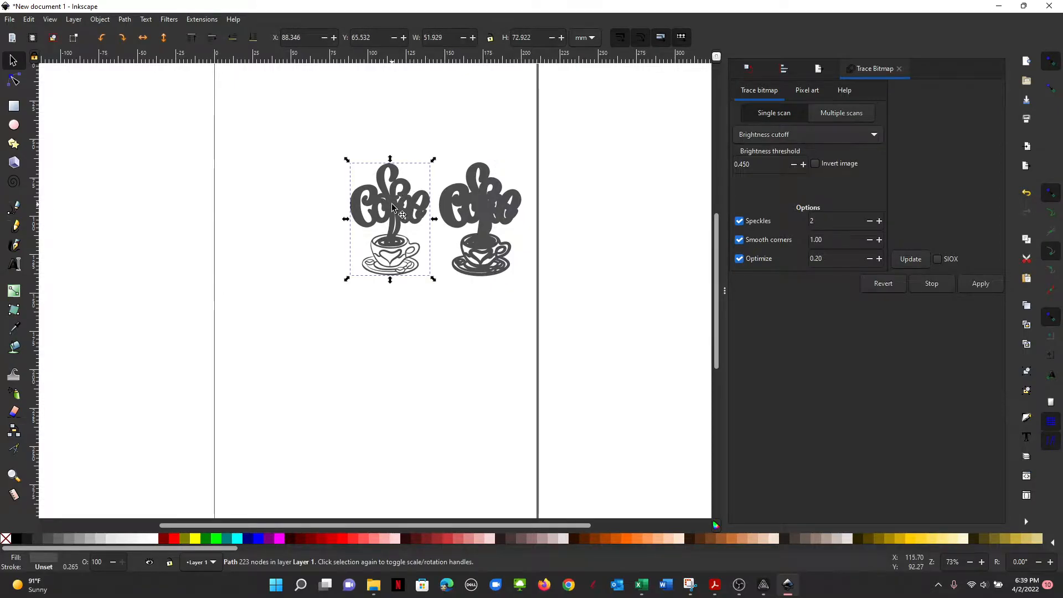
click(482, 210)
key(Delete)
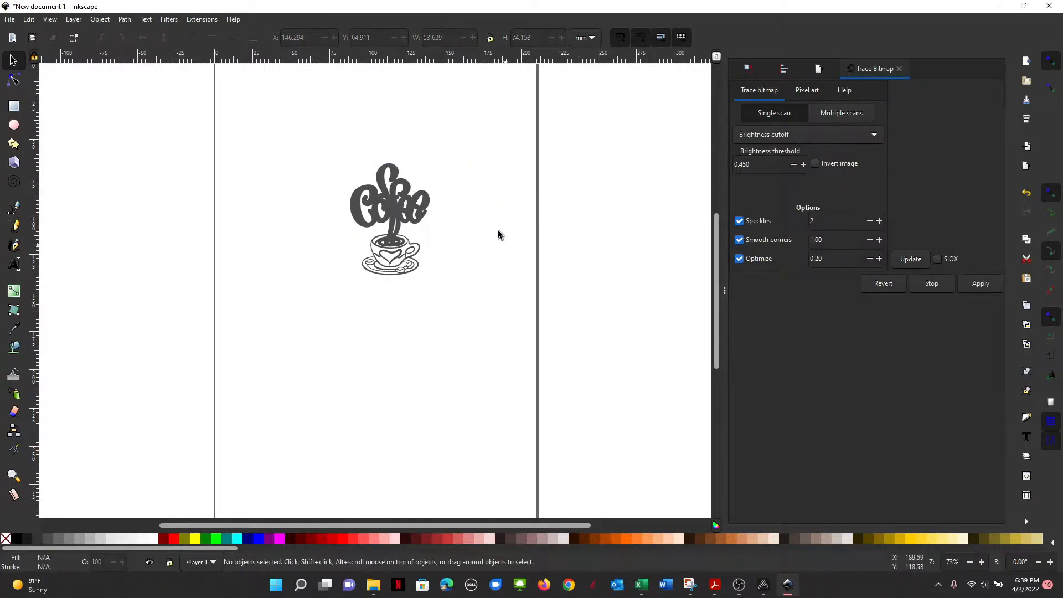
Try moving a node on the inner edge of the letter C in the coffee design, and undo the change
drag(480, 151, 289, 350)
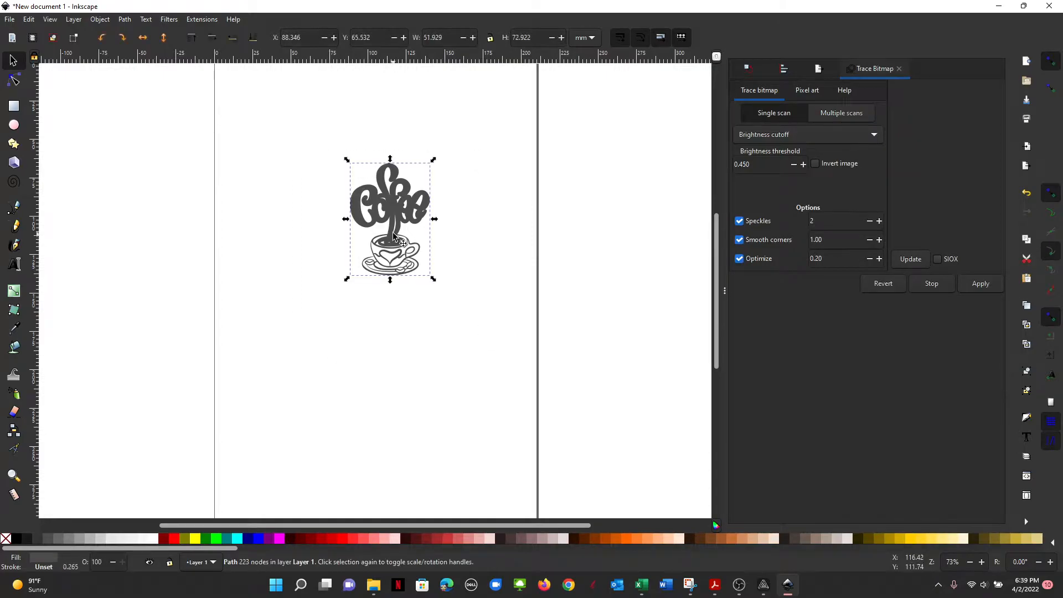
ctrl+scroll(386, 220, up, 4)
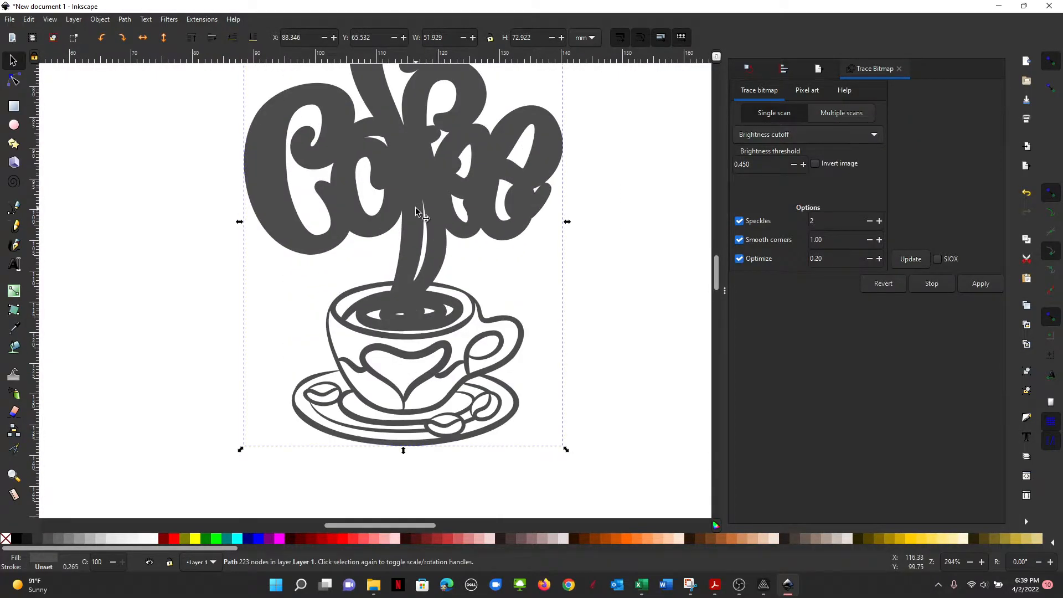
scroll(474, 294, up, 2)
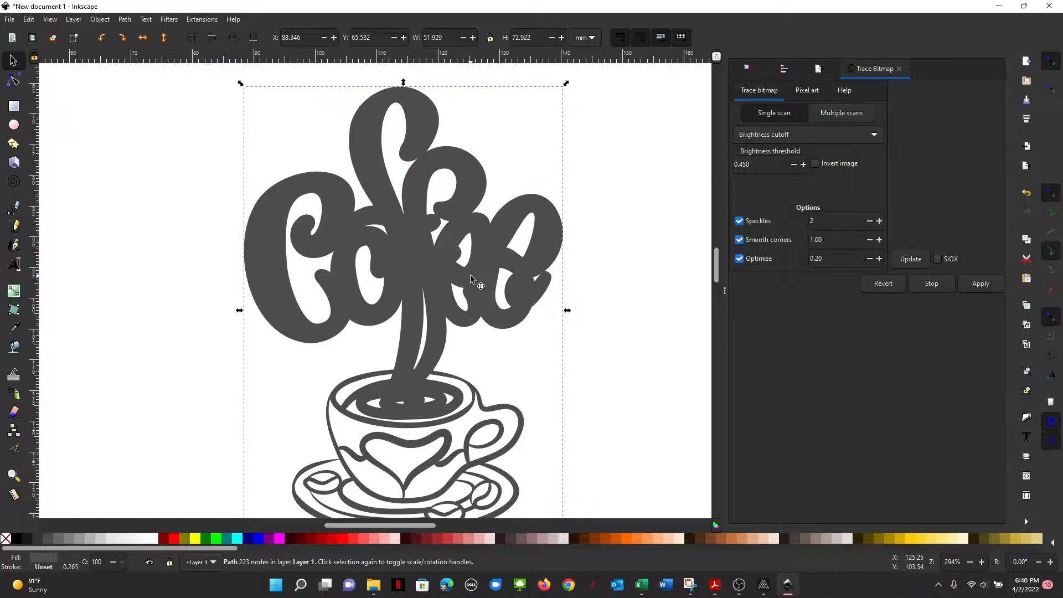
click(15, 82)
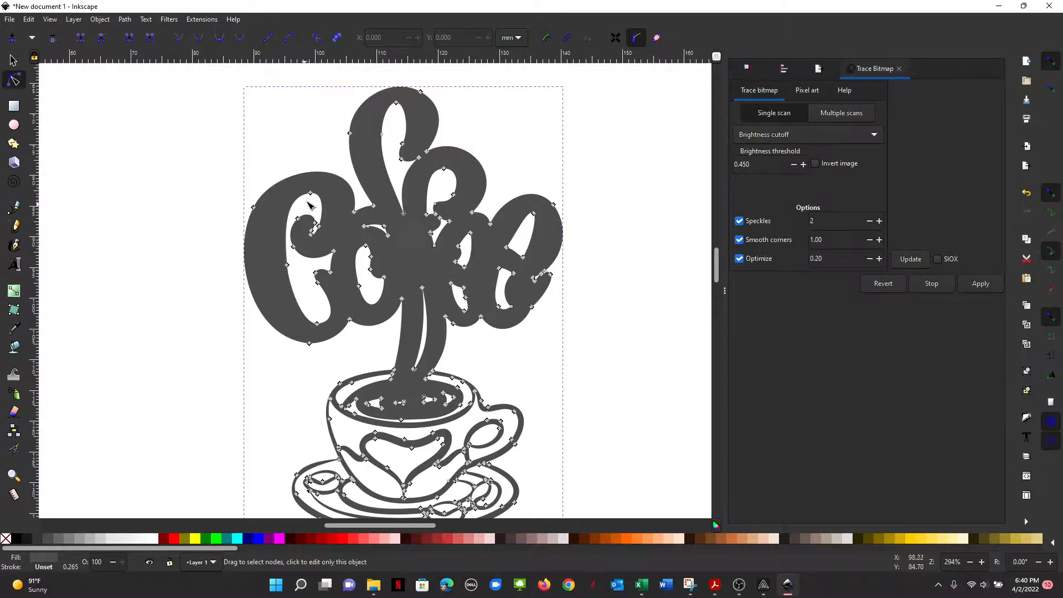
drag(310, 193, 350, 205)
key(ctrl+z)
key(ctrl+z)
click(12, 60)
click(436, 270)
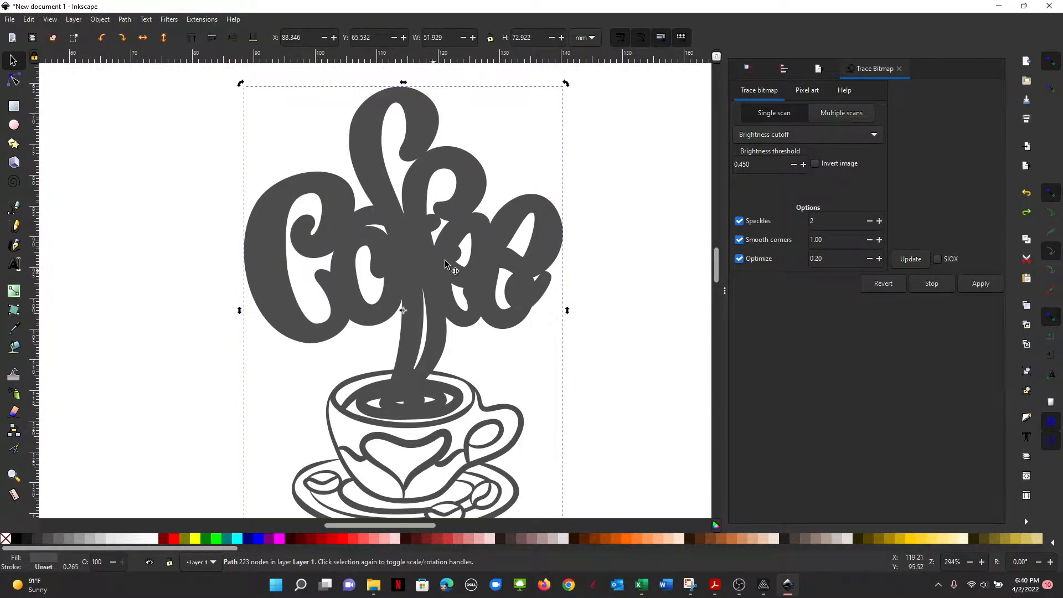
Break the coffee cup path apart into separate subpaths
scroll(443, 261, down, 1)
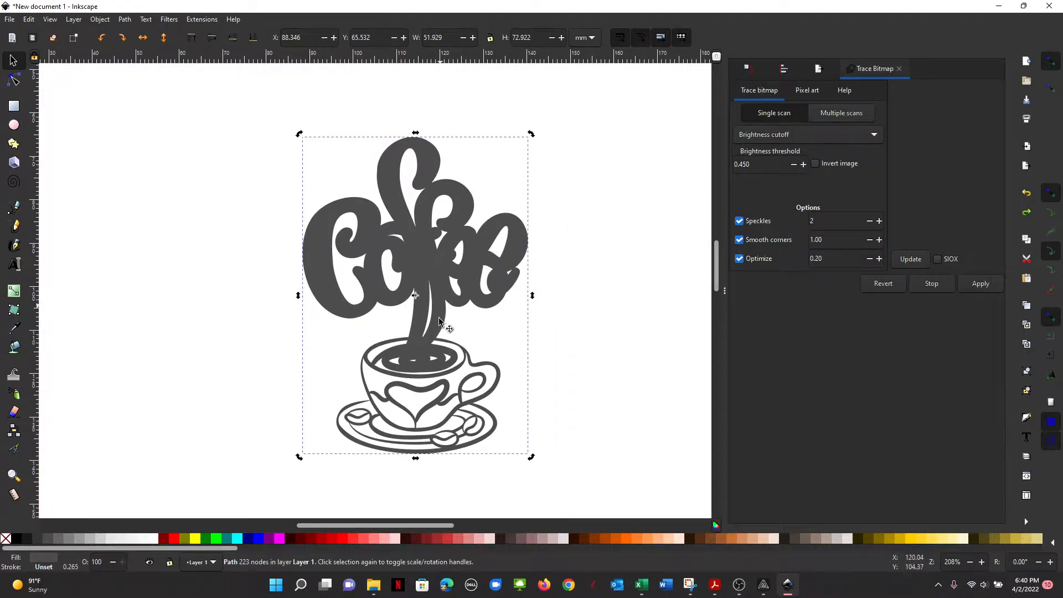
scroll(421, 386, up, 2)
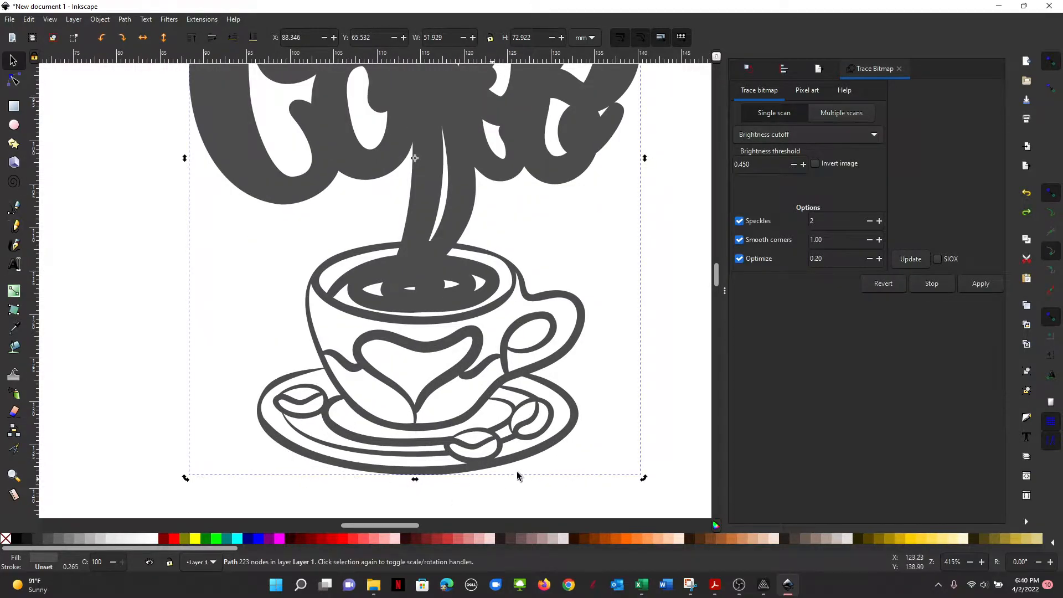
scroll(497, 350, up, 2)
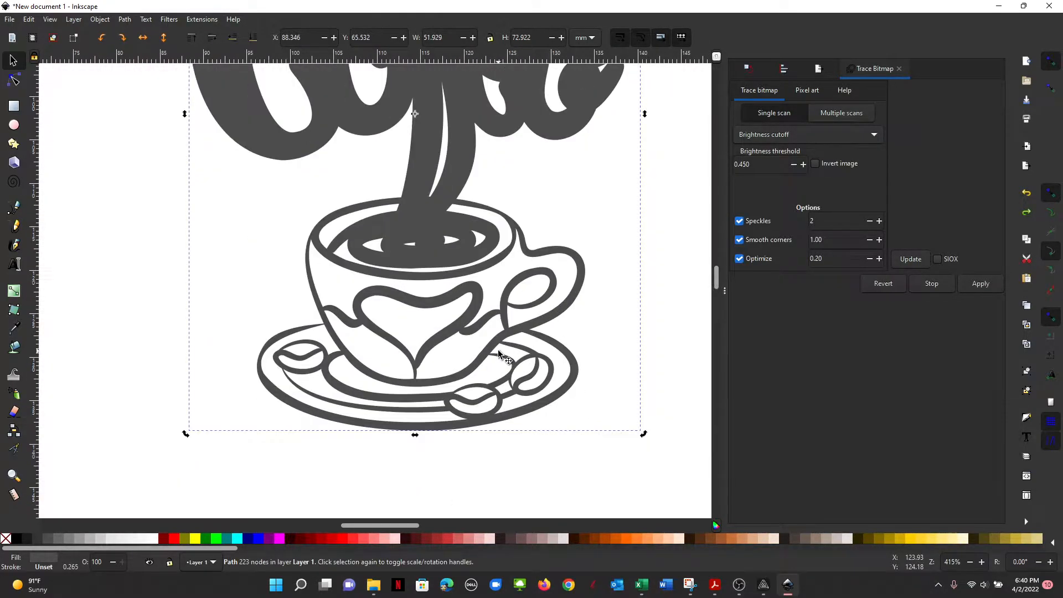
scroll(576, 399, down, 3)
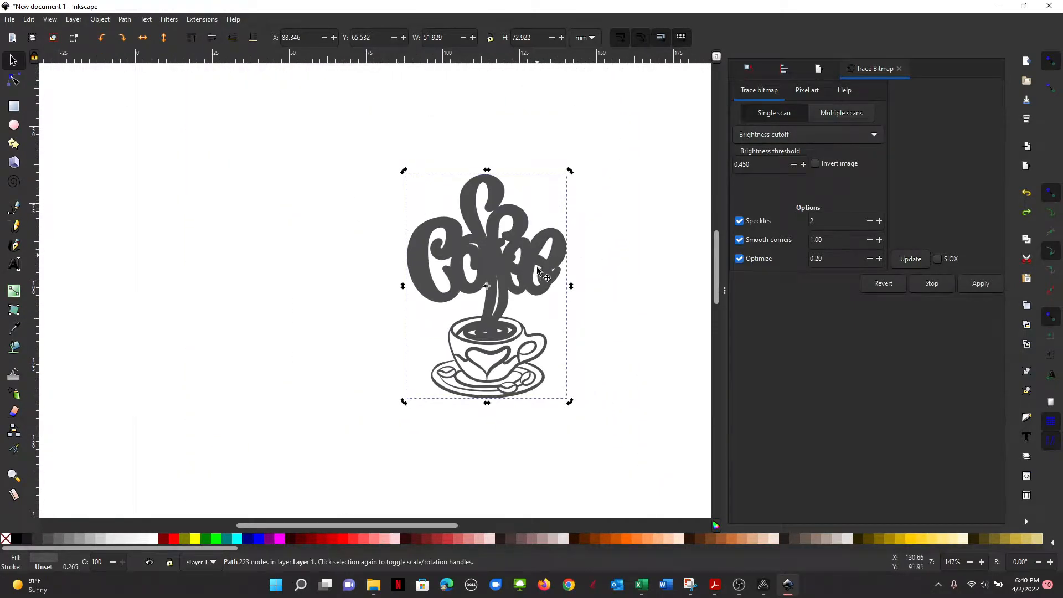
click(101, 20)
click(100, 19)
click(125, 20)
click(148, 170)
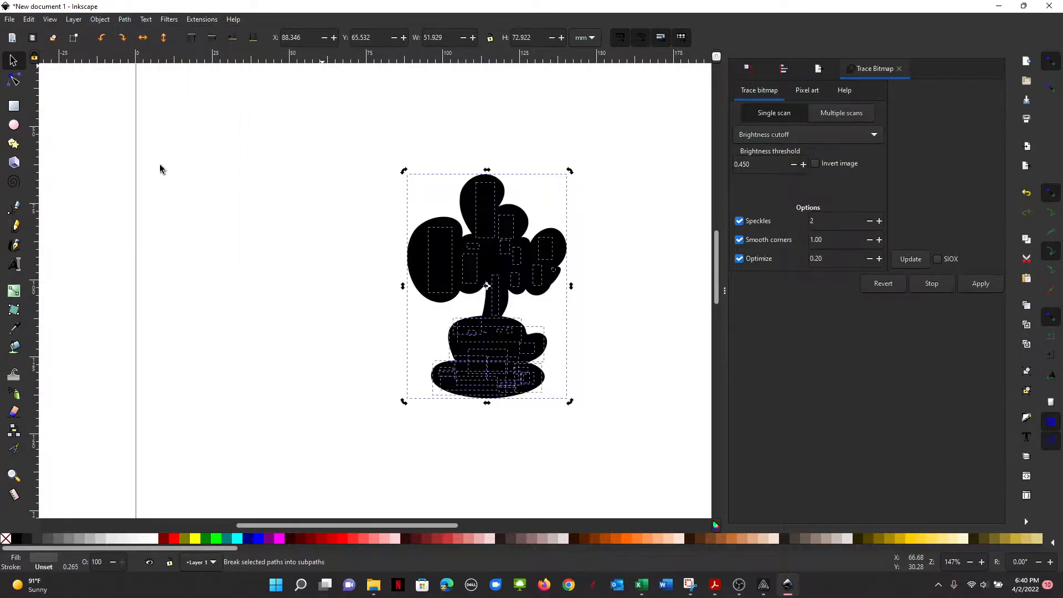
key(ctrl+plus)
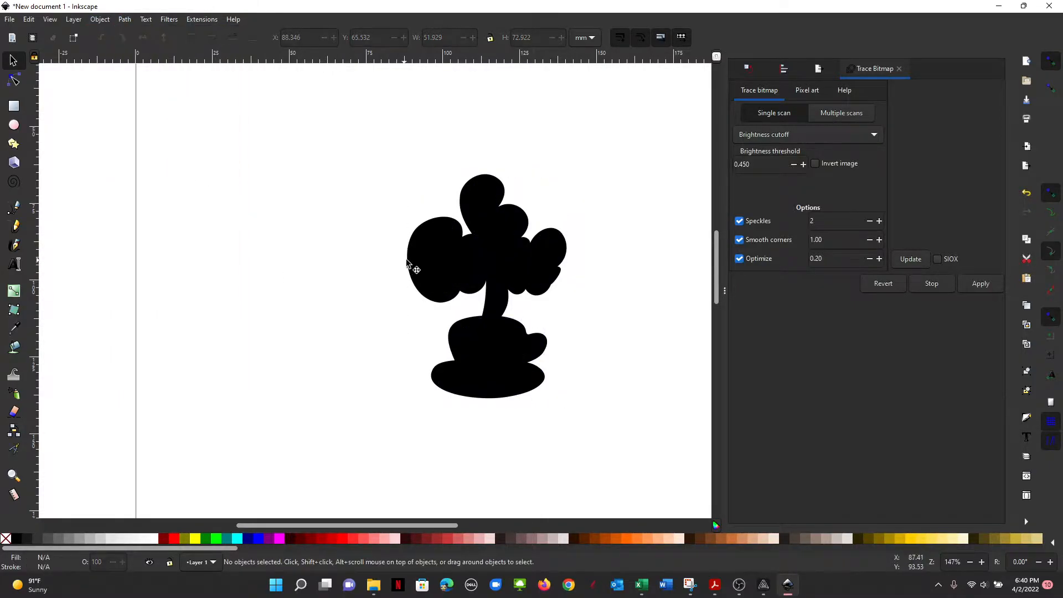
Move the solid outer silhouette off the inner cut-out pieces, to their left
drag(410, 259, 213, 254)
drag(631, 142, 385, 448)
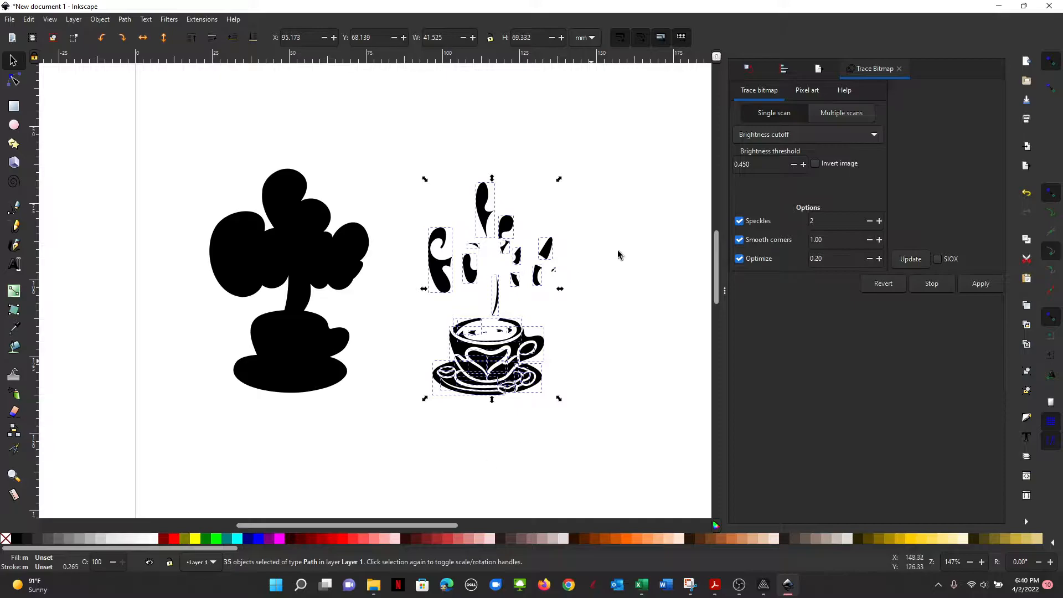
click(661, 158)
scroll(660, 166, down, 2)
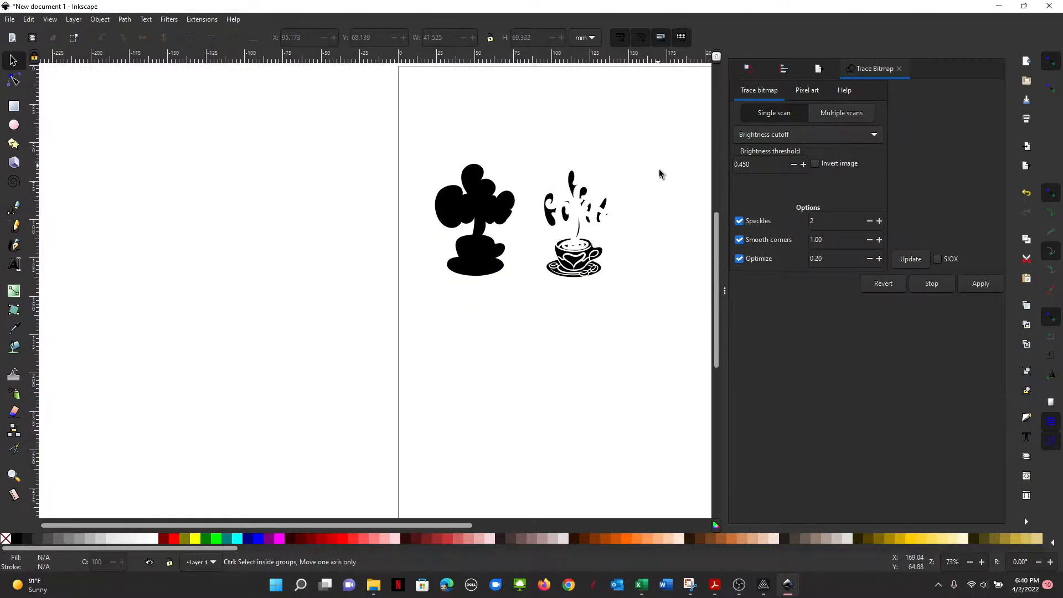
Group all the inner cut-out pieces of the coffee design into one object
mouse_move(499, 124)
mouse_down()
mouse_move(612, 224)
mouse_move(685, 323)
mouse_up()
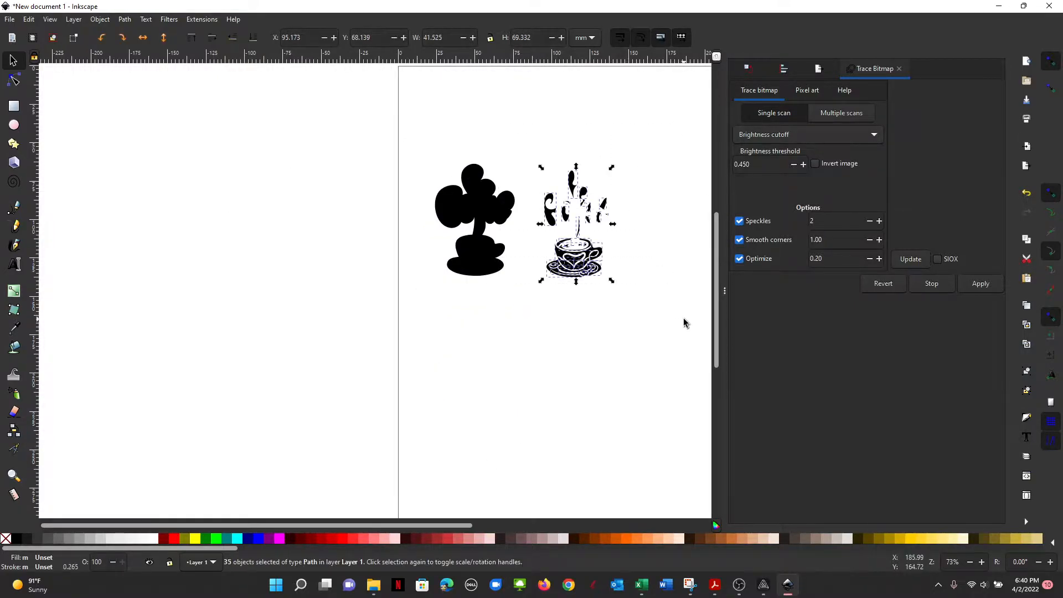
click(101, 20)
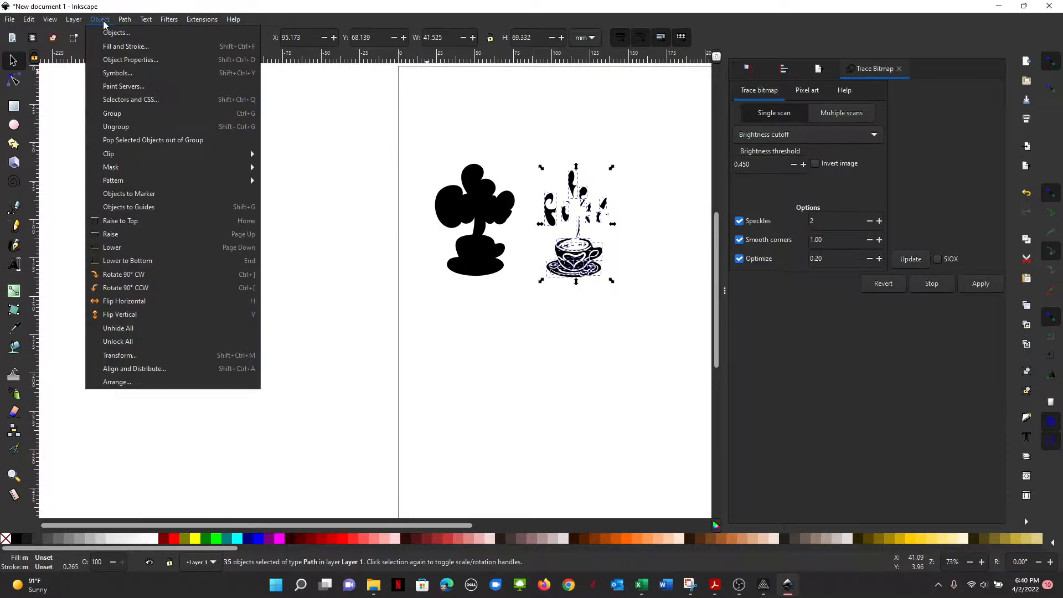
click(119, 114)
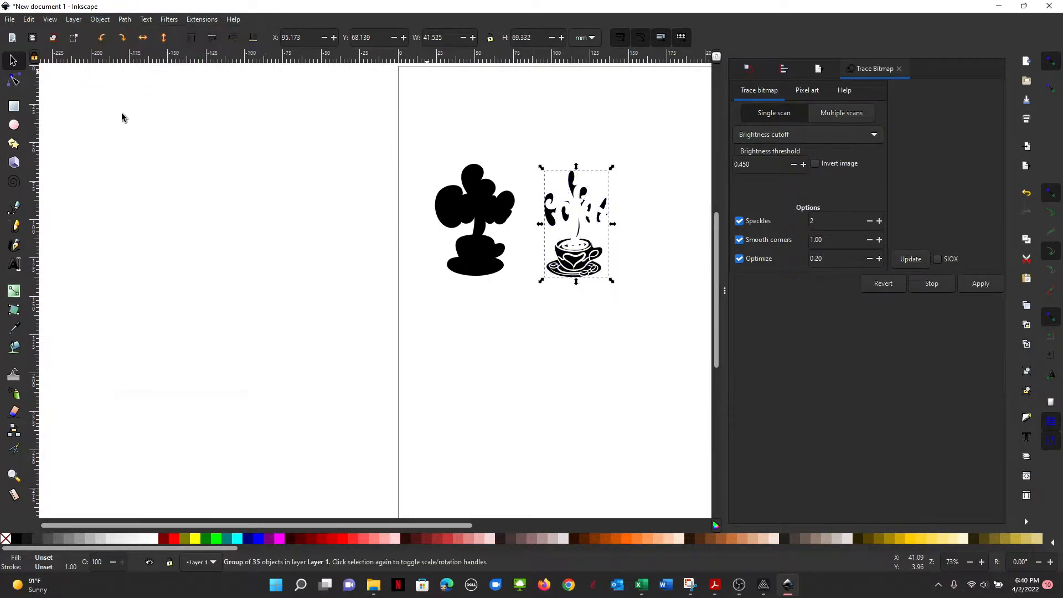
click(302, 340)
Close the Trace Bitmap dialog and narrow the docked dialog area to widen the canvas
drag(727, 292, 774, 291)
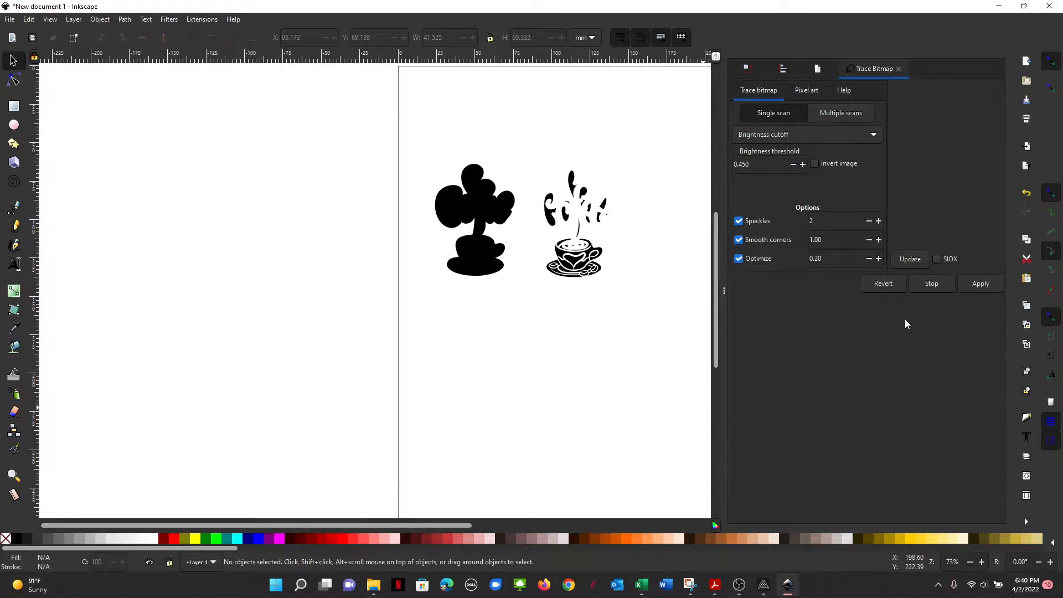
click(899, 69)
drag(723, 293, 872, 295)
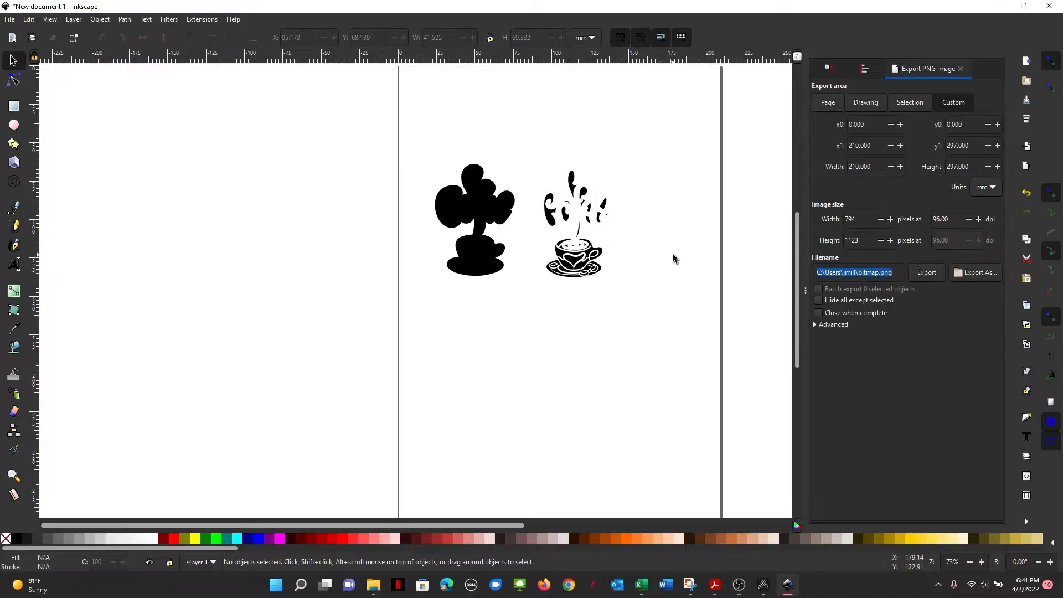
Move the solid silhouette off the page to its left, clear of the inner pieces
scroll(674, 258, up, 4)
click(470, 297)
drag(470, 297, 258, 297)
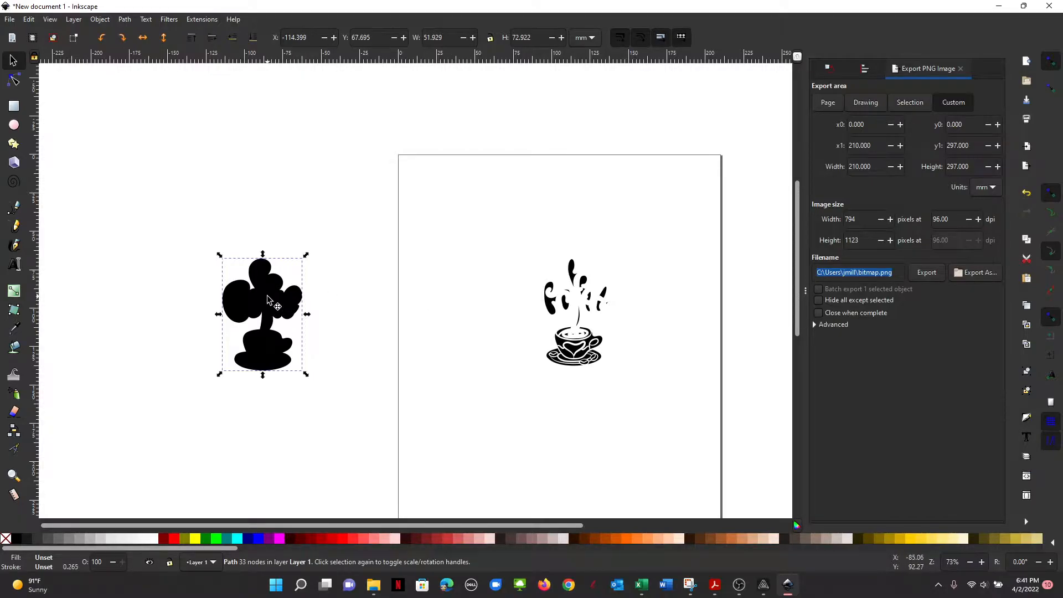
click(268, 300)
click(477, 276)
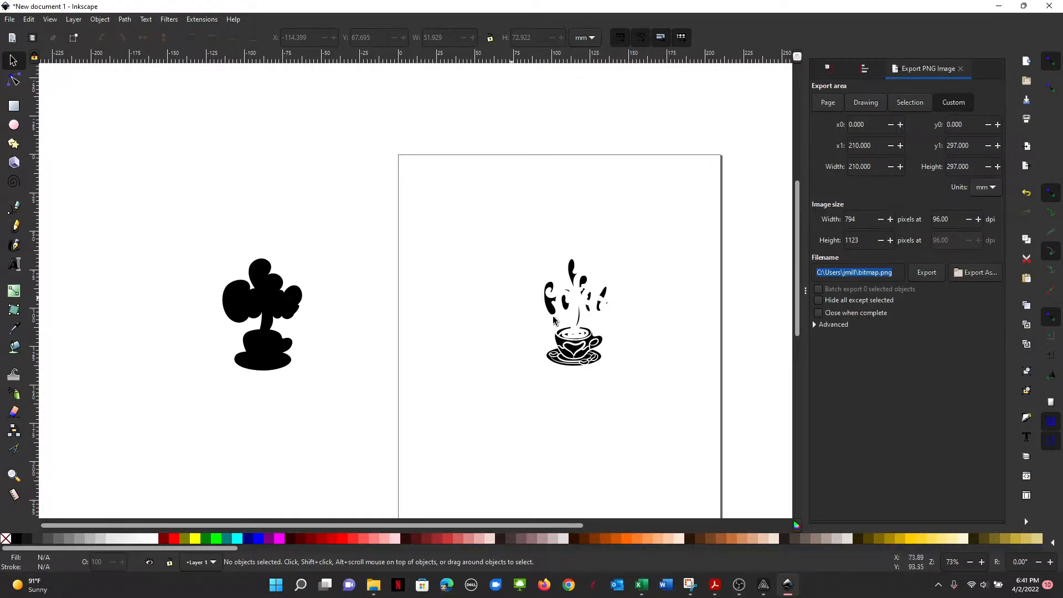
Undo the silhouette moves, the grouping and the break-apart to restore the single coffee path
key(ctrl+z)
key(ctrl+z)
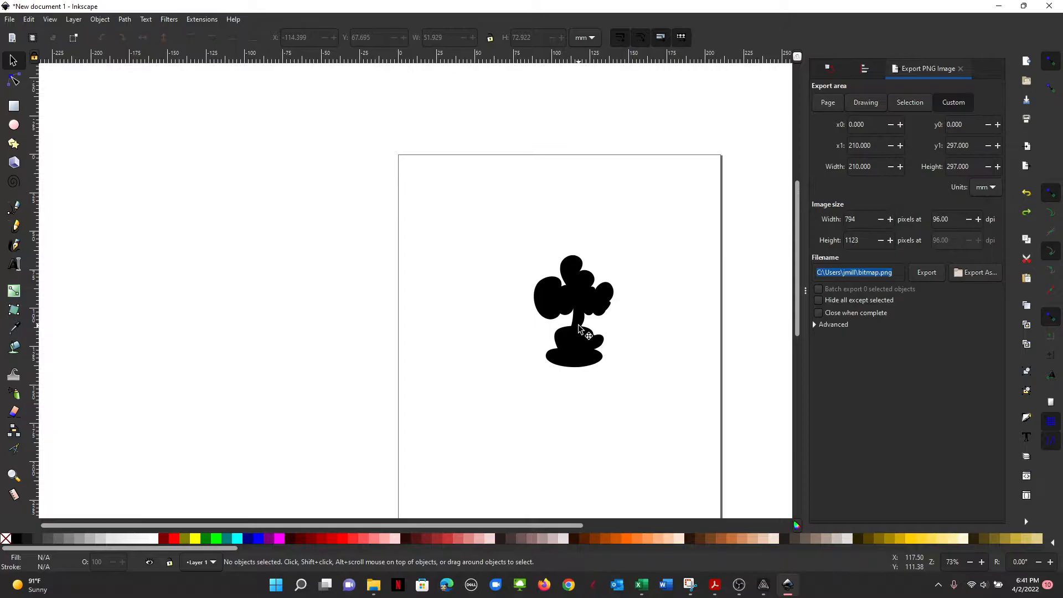
key(ctrl+z)
Move the coffee design left to about X 33.6 mm and scale it proportionally to 200 mm high
click(574, 314)
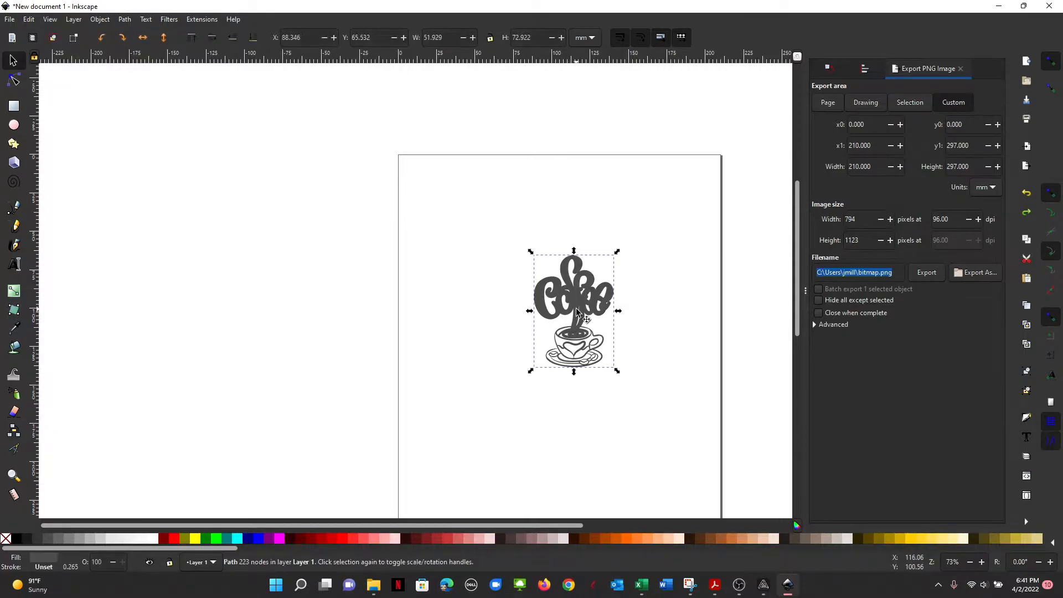
drag(590, 308, 487, 294)
key(Escape)
click(489, 297)
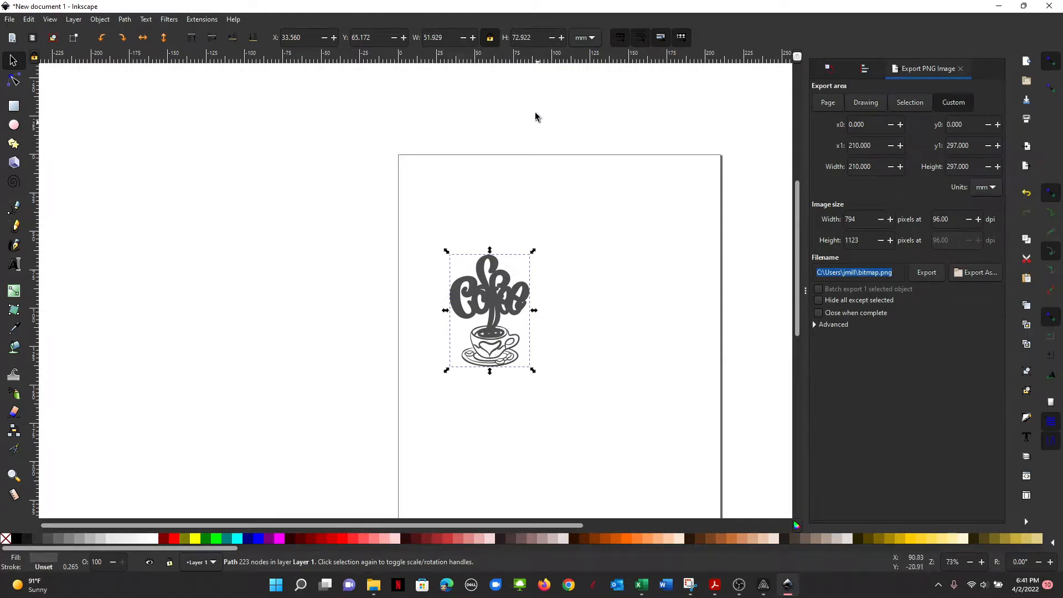
text(200)
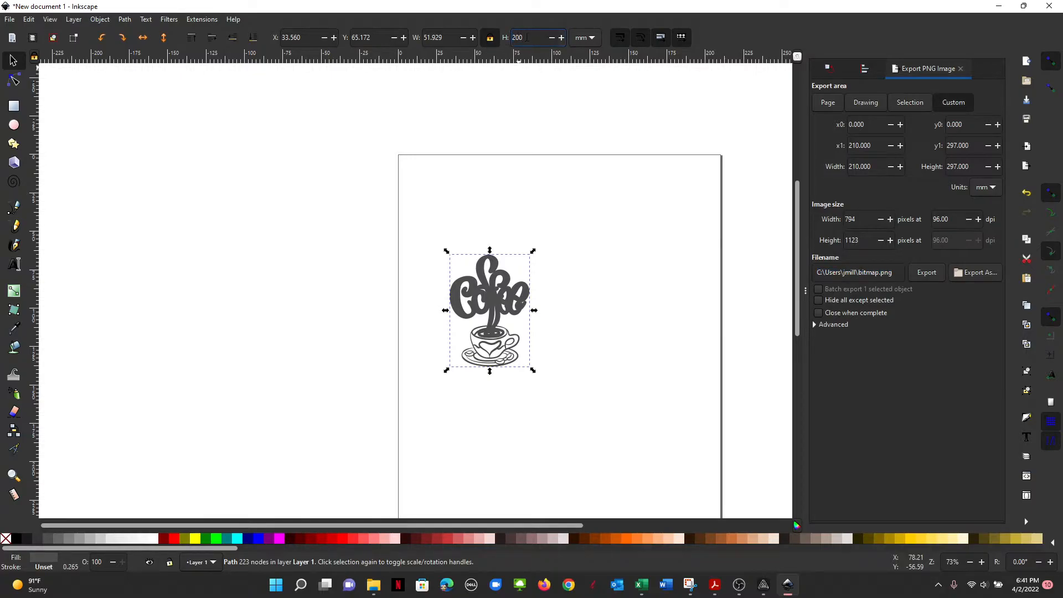
key(Return)
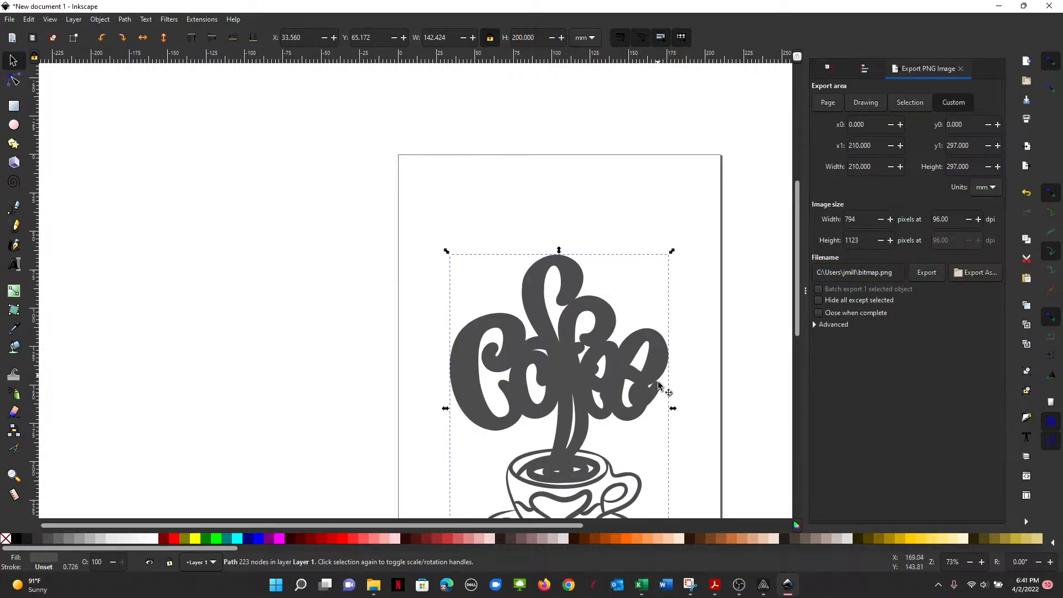
Break the coffee path apart and move the solid outer silhouette off the page to its left
scroll(659, 390, down, 5)
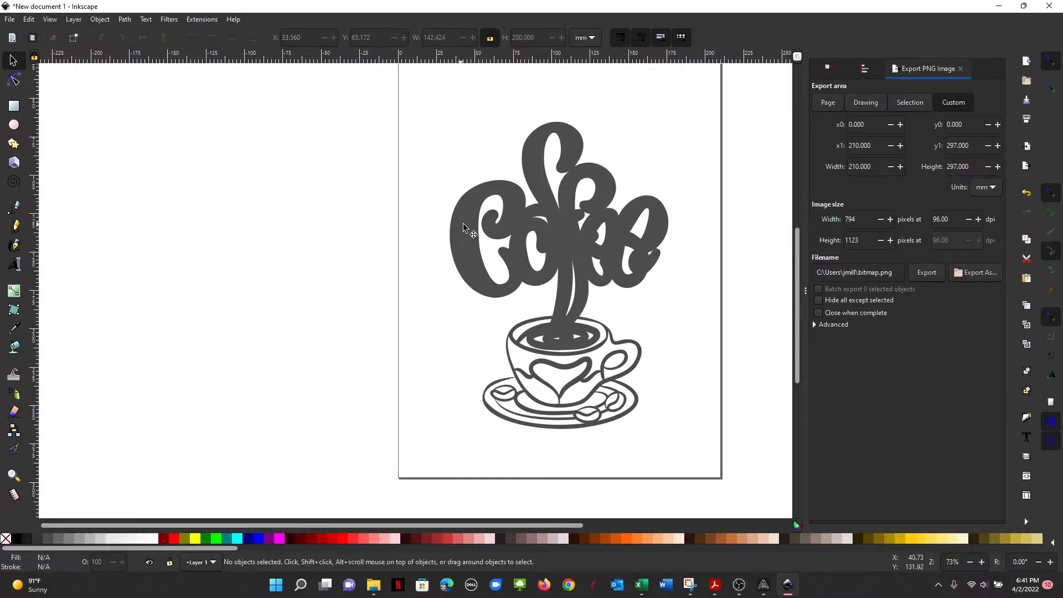
click(100, 19)
mouse_move(124, 18)
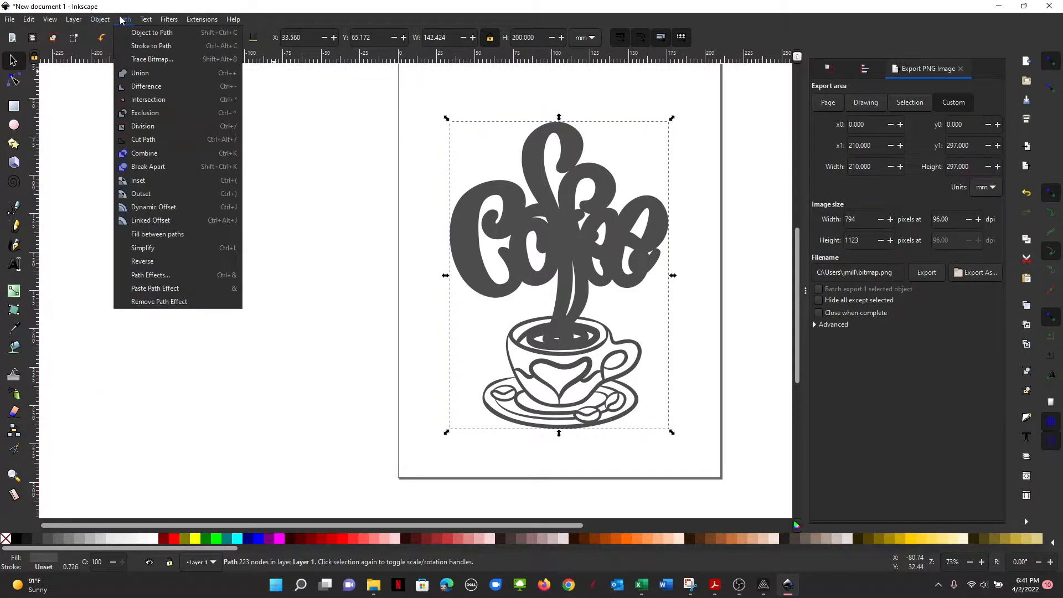
click(156, 168)
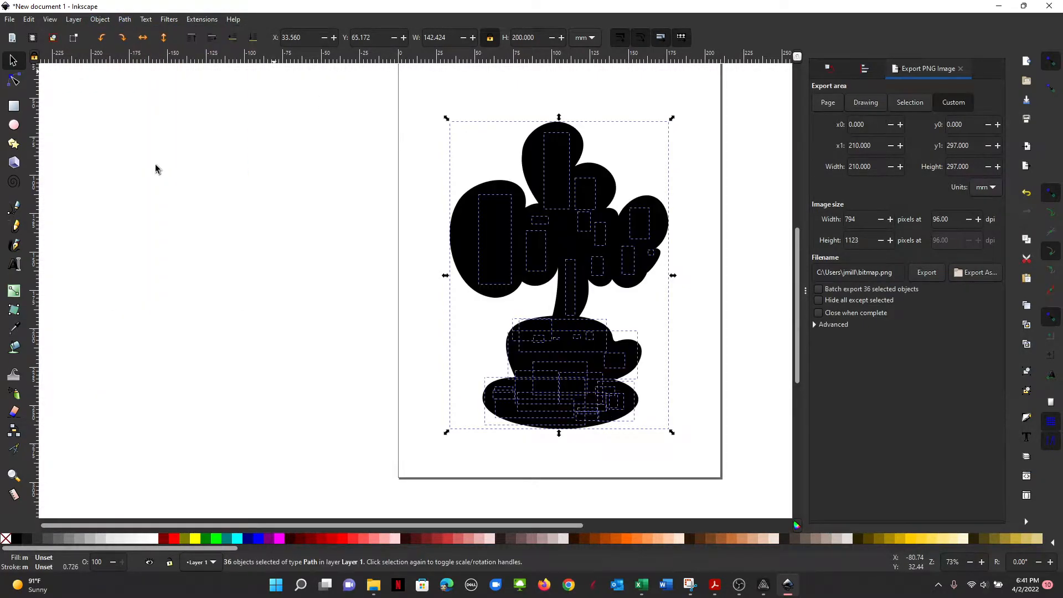
click(413, 241)
drag(449, 241, 135, 238)
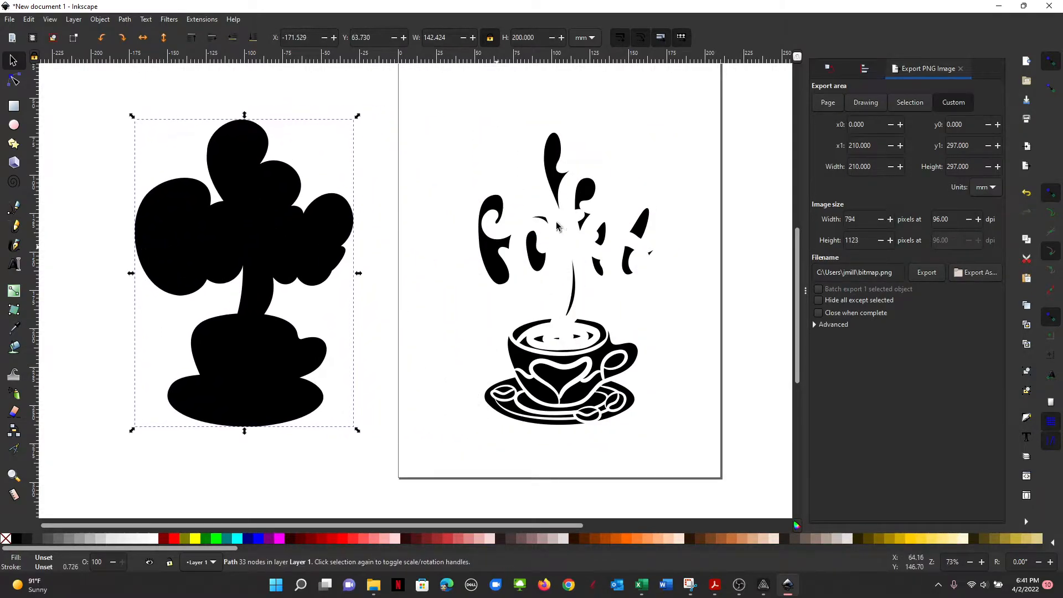
Group all the inner pieces left on the page into one object
drag(767, 97, 396, 501)
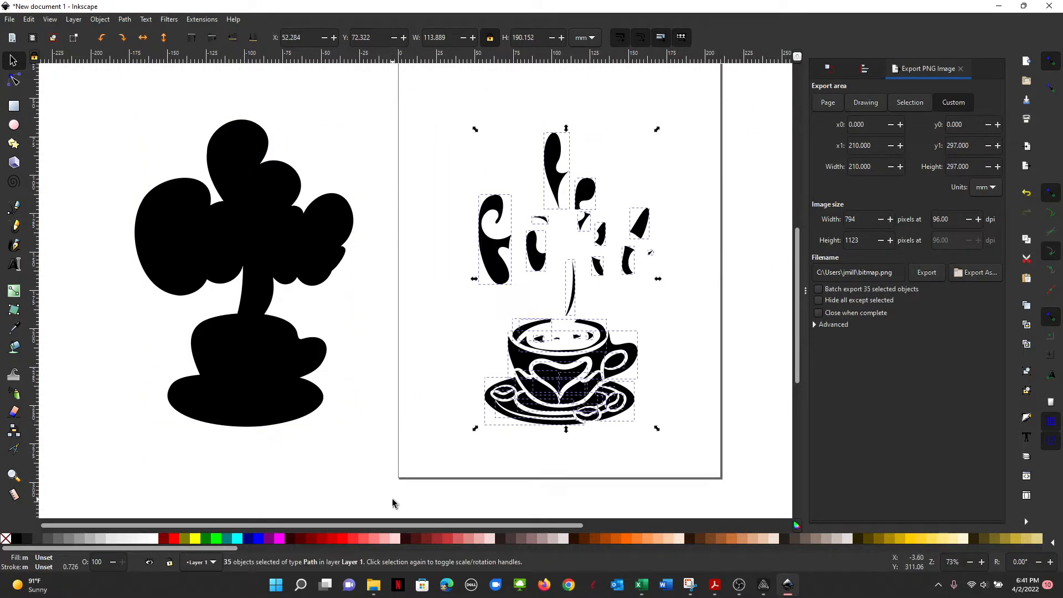
click(99, 20)
click(113, 115)
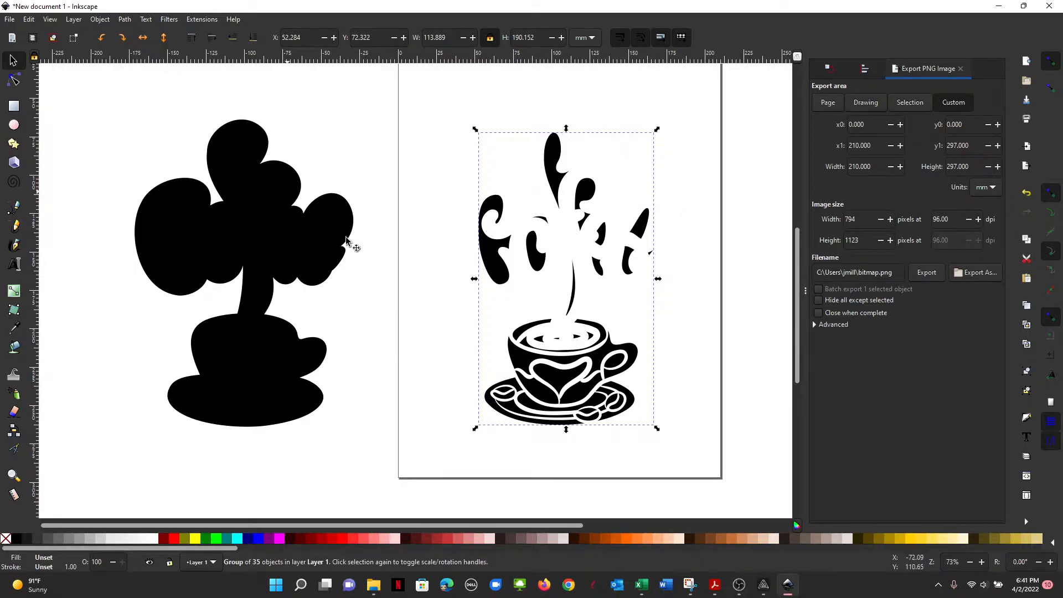
Resize the page to fit the grouped inner pieces
click(401, 306)
click(566, 373)
ctrl+scroll(661, 285, down, 2)
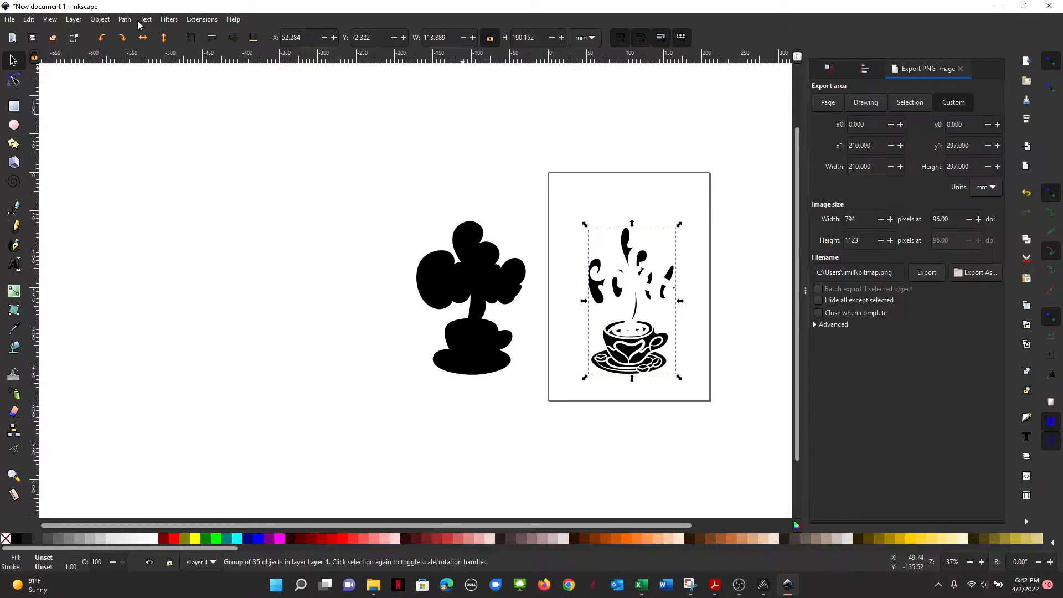
click(28, 19)
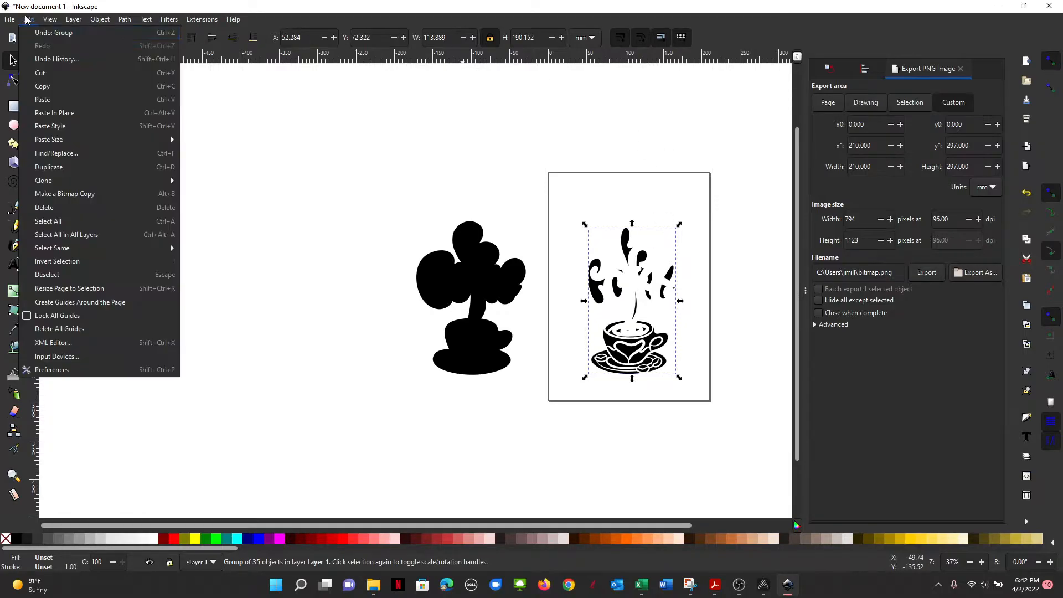
click(95, 289)
click(544, 180)
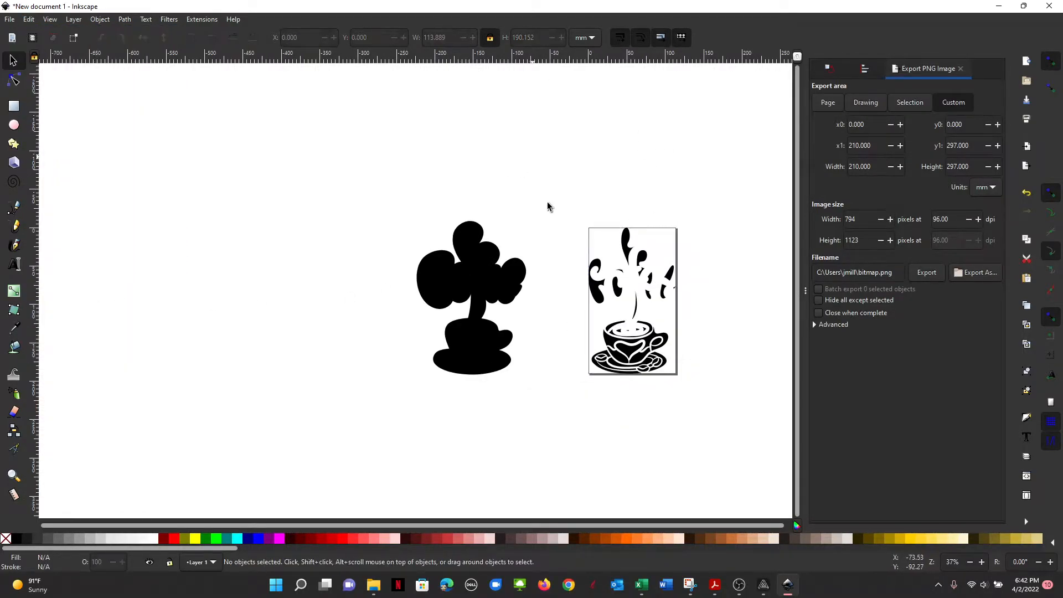
Copy the solid outer silhouette into a new document
click(479, 285)
right_click(479, 285)
key(Escape)
click(9, 19)
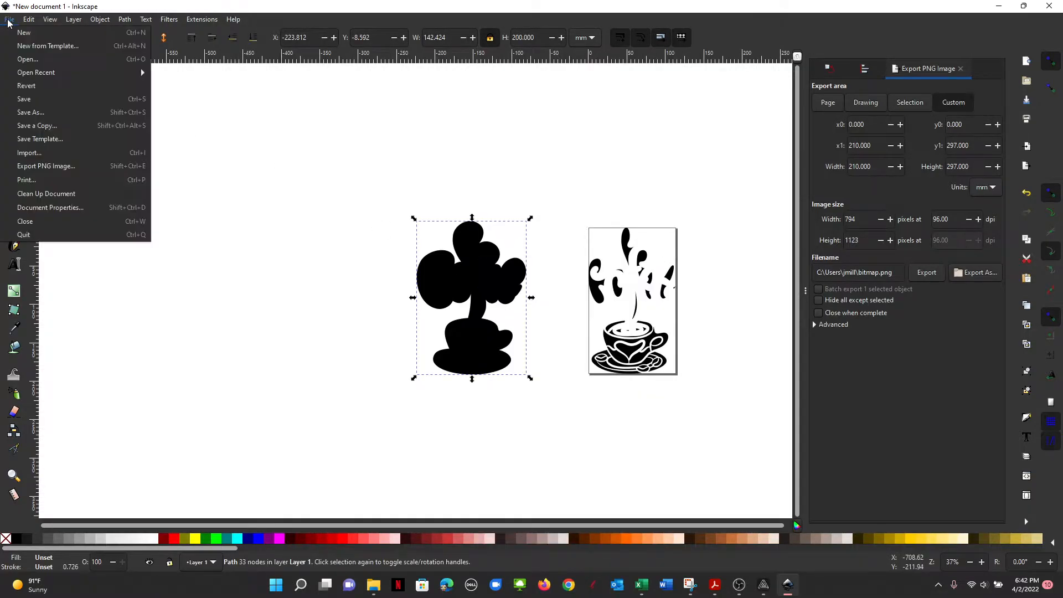
click(42, 39)
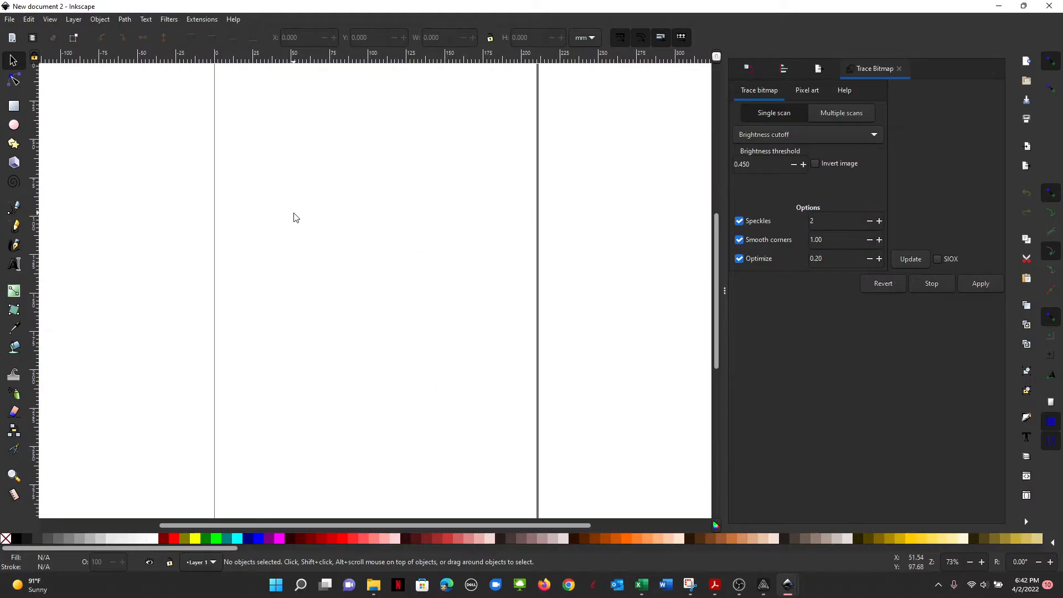
key(ctrl+v)
Resize the new document's page to fit the pasted silhouette
click(29, 20)
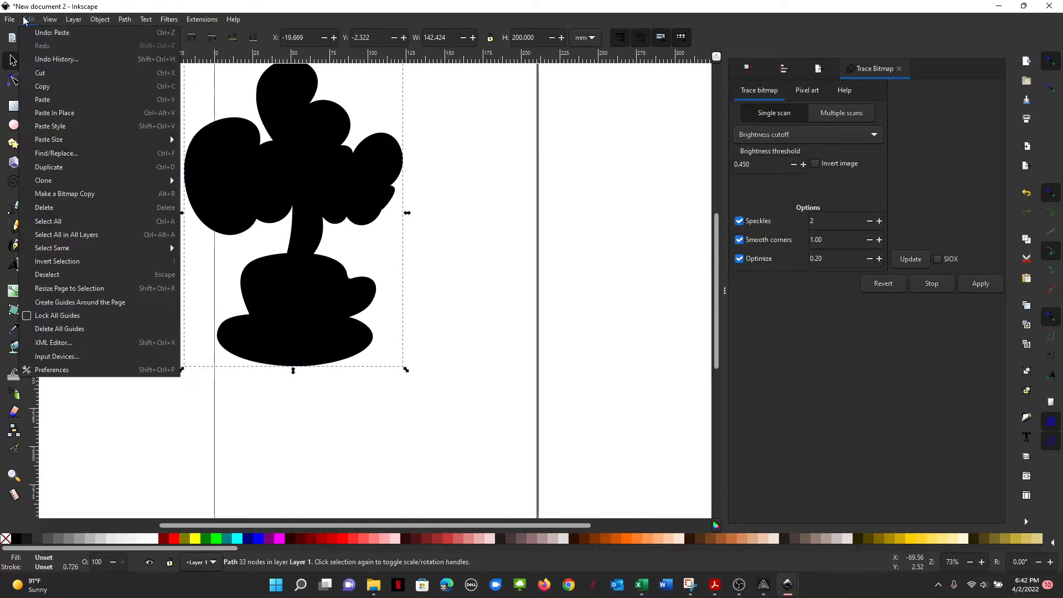
click(94, 289)
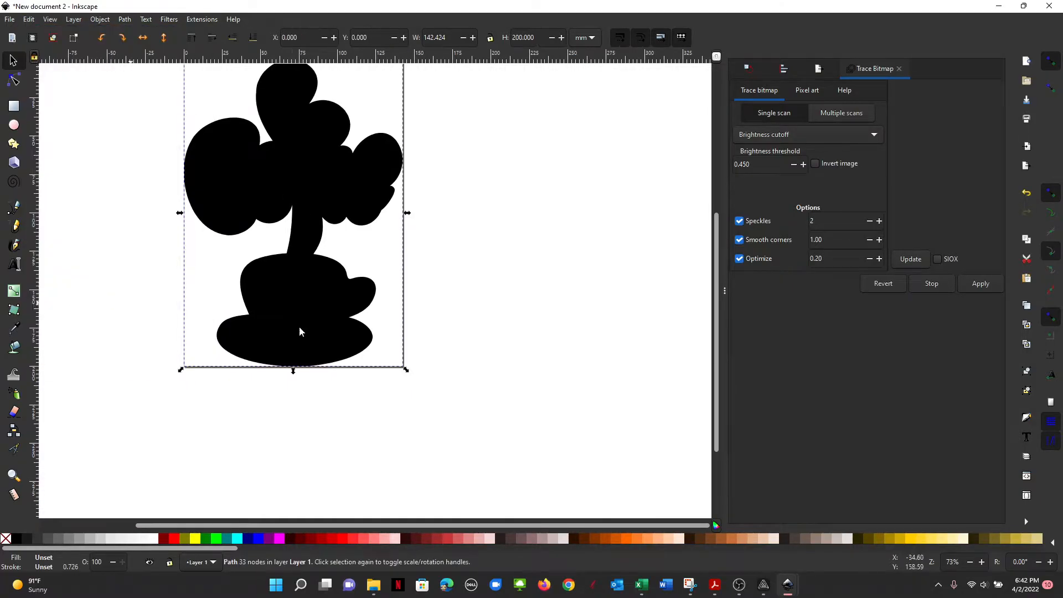
scroll(603, 215, up, 2)
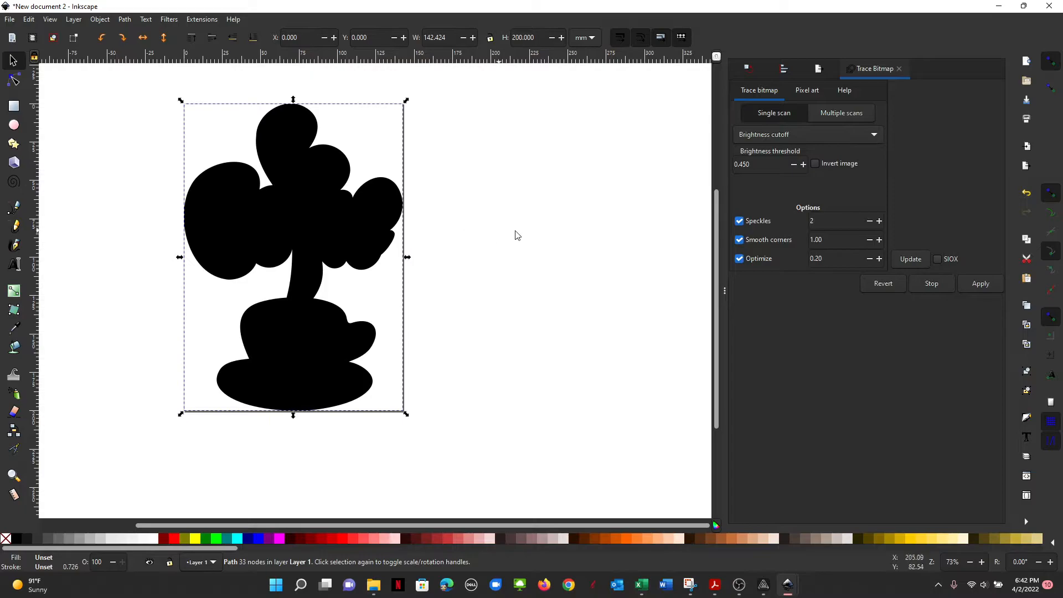
Save the silhouette document as the Inkscape SVG Coffee_Outside in the Coffee folder
click(7, 19)
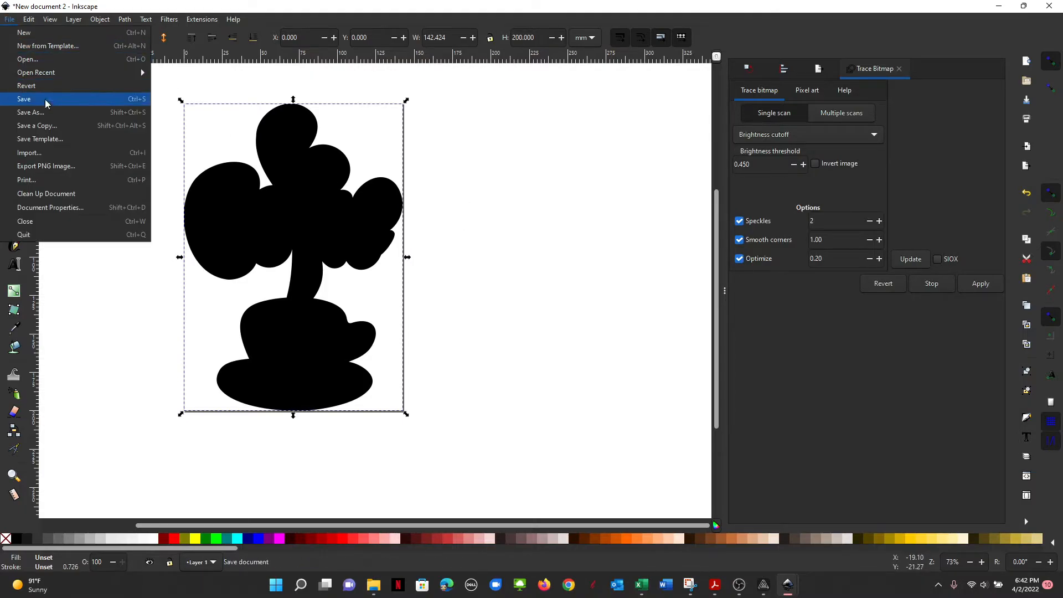
click(61, 109)
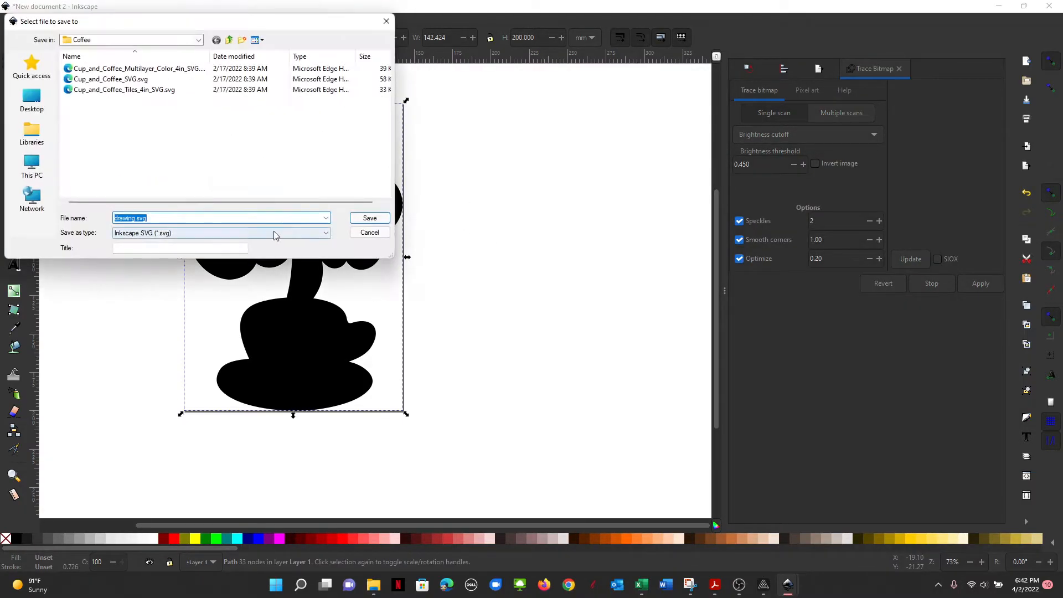
text(Coffee_Outsid)
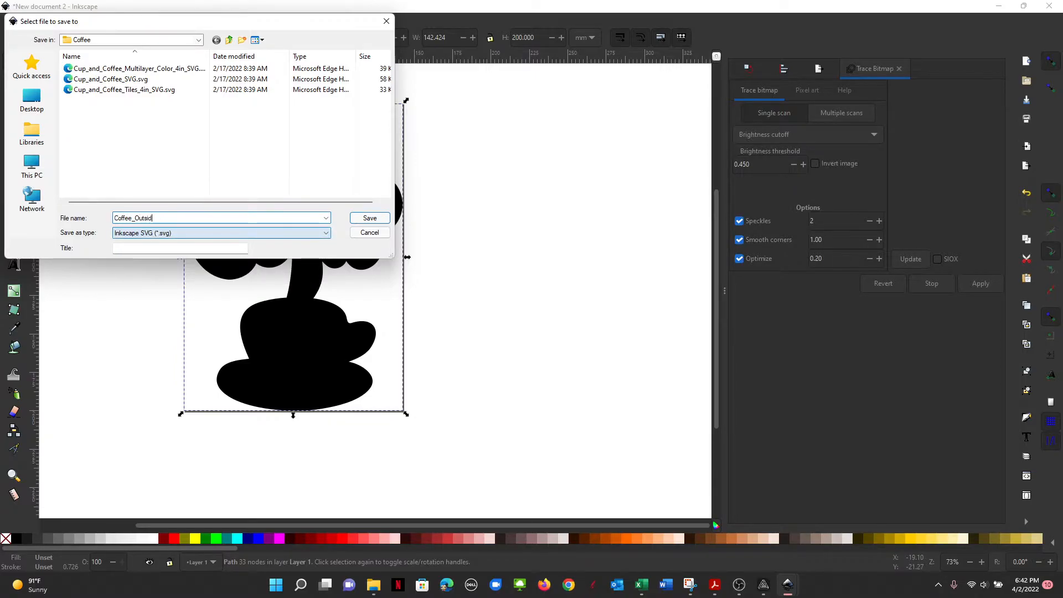
text(e)
key(Return)
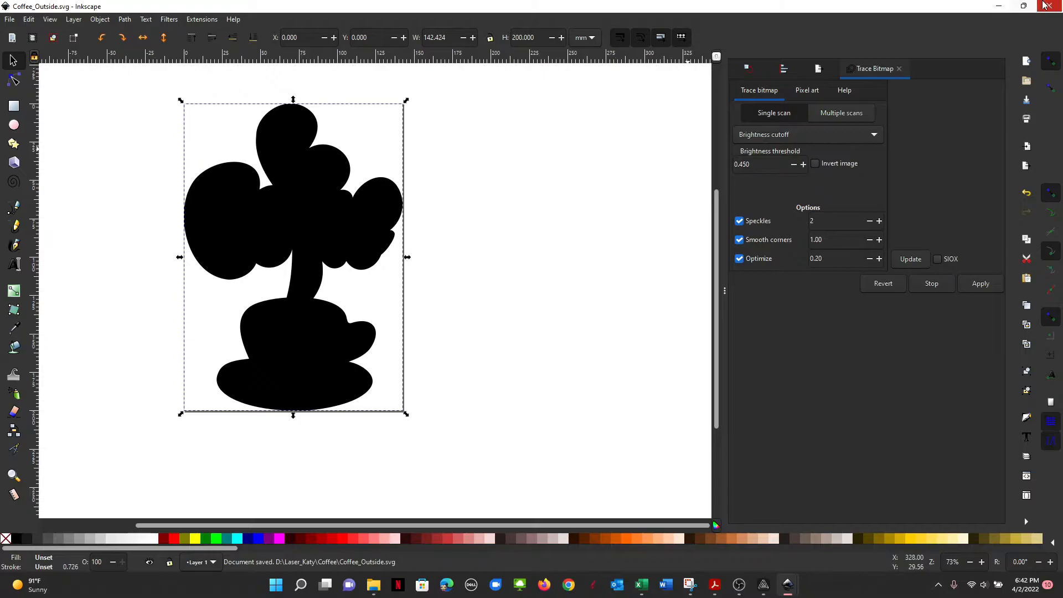
Return to the original document and delete the solid silhouette beside the page
click(1001, 7)
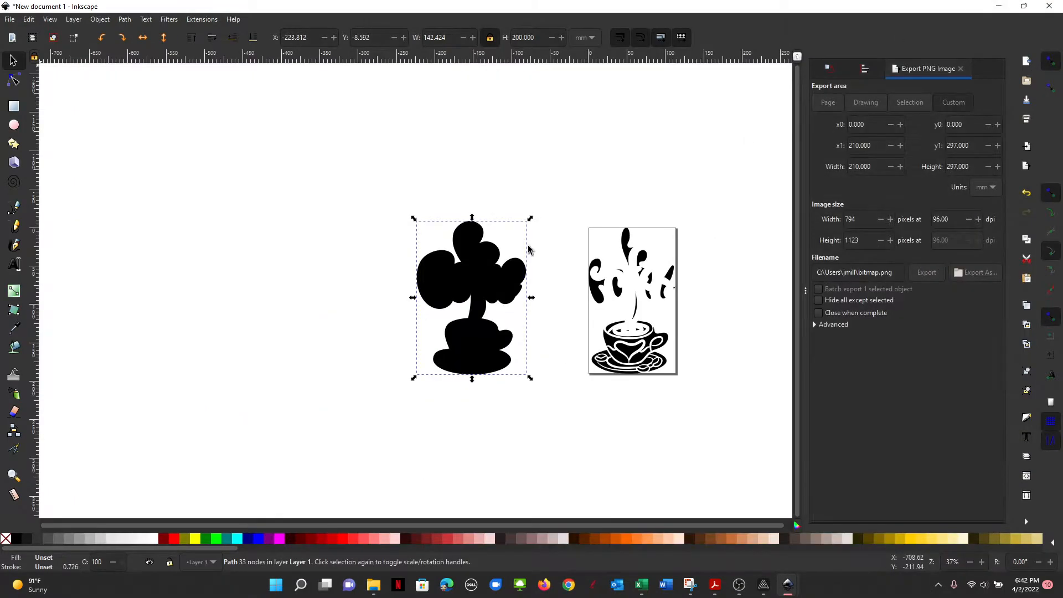
key(Escape)
click(490, 276)
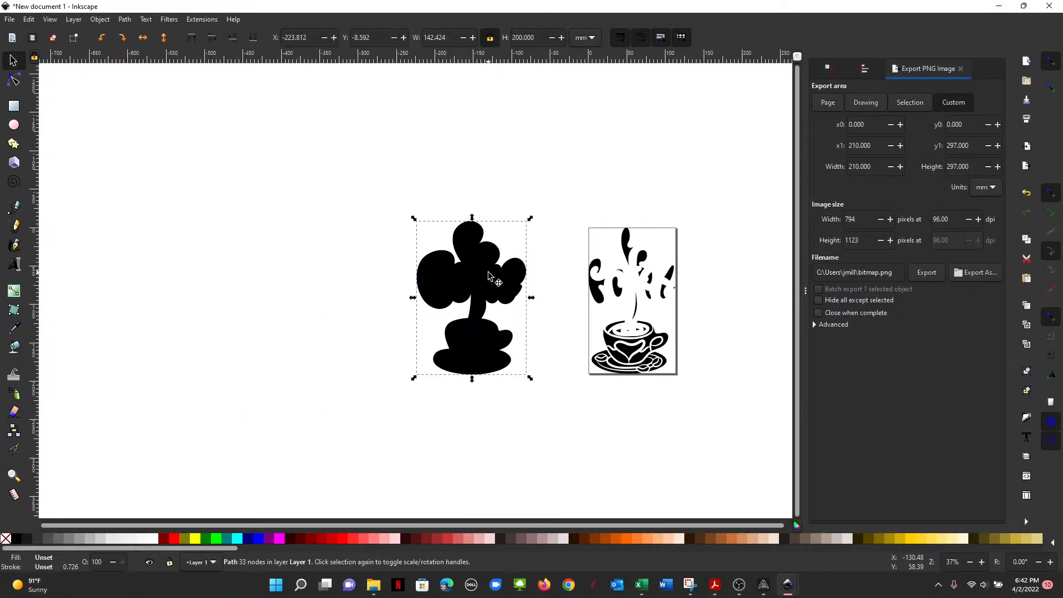
key(Delete)
Save the document with the grouped inner pieces as the Inkscape SVG COffee_Inside in the Coffee folder
drag(540, 163, 707, 469)
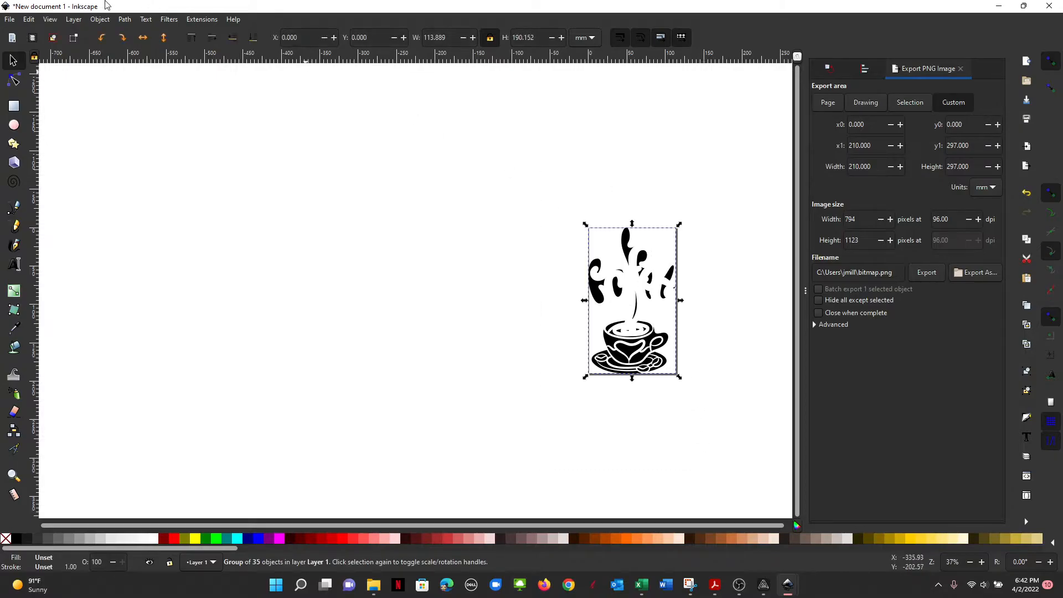
click(31, 19)
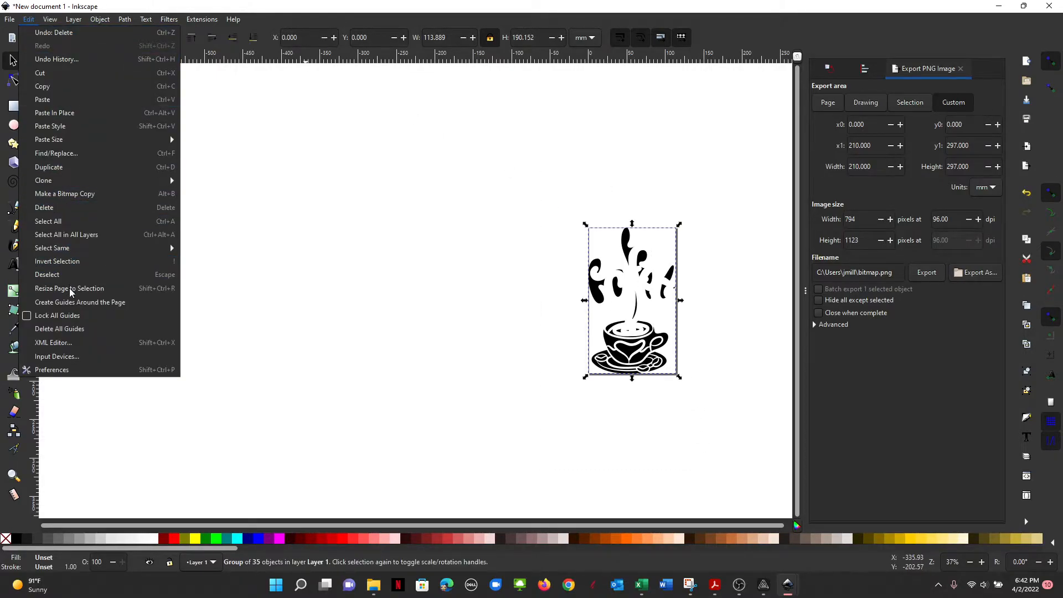
click(219, 293)
drag(539, 191, 766, 477)
click(10, 22)
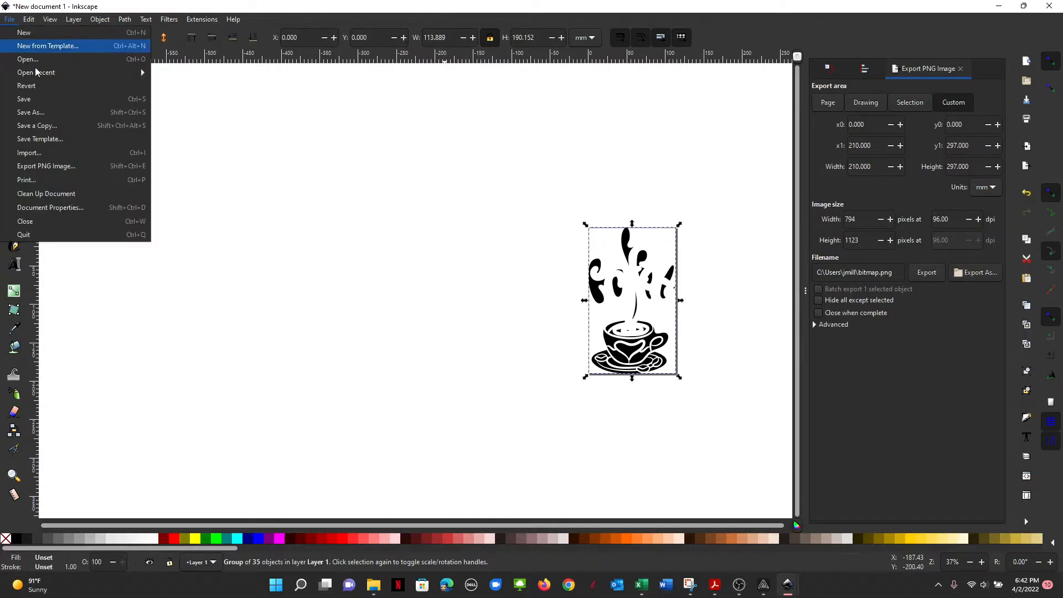
click(38, 111)
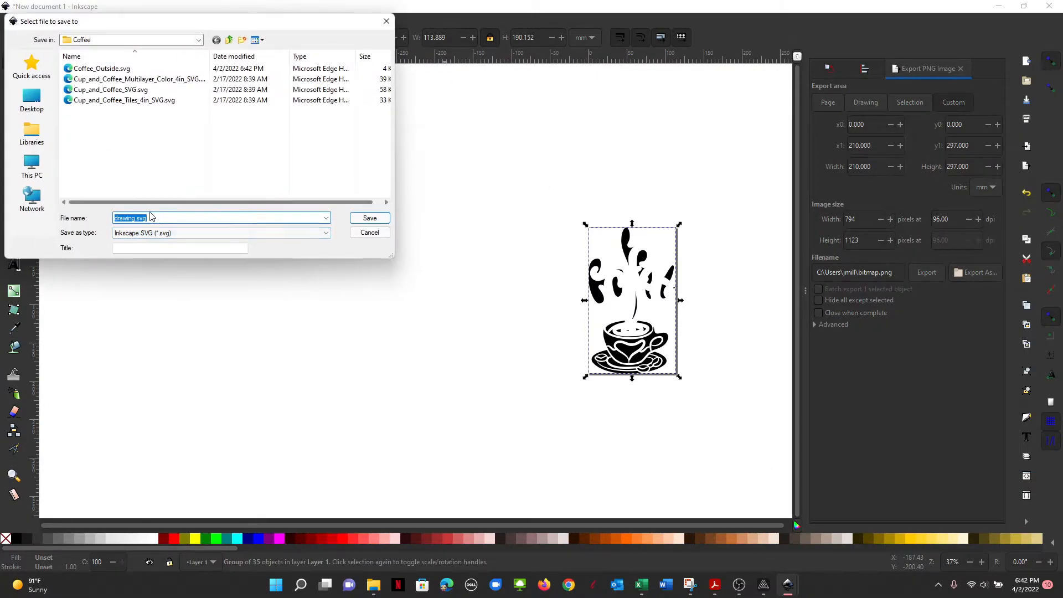
text(COffee_Inside)
key(Return)
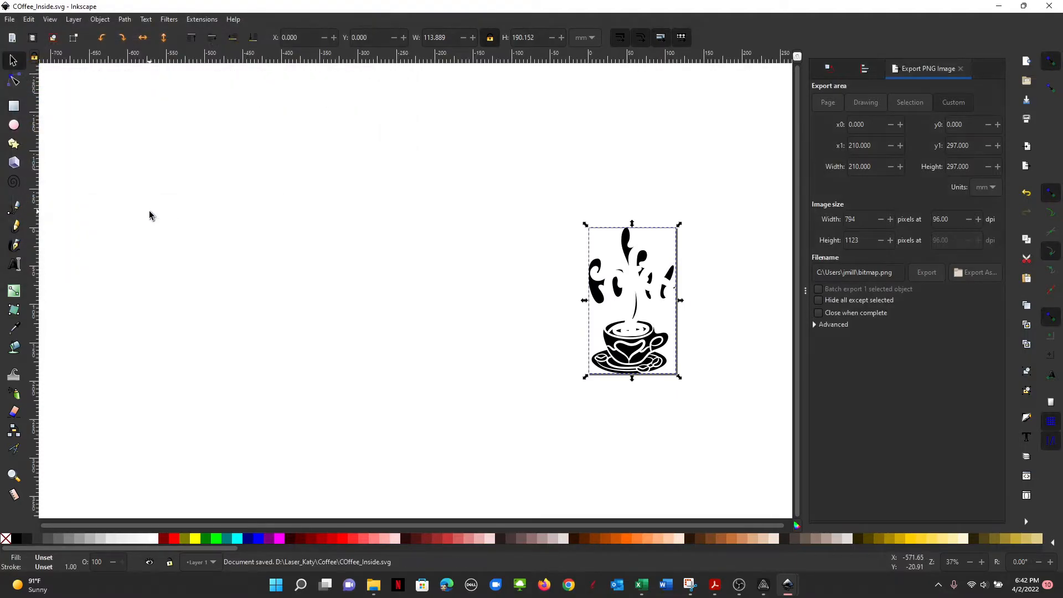
Switch to Snapmaker Luban and add COffee_Inside.svg from the Coffee folder to the work area
click(999, 7)
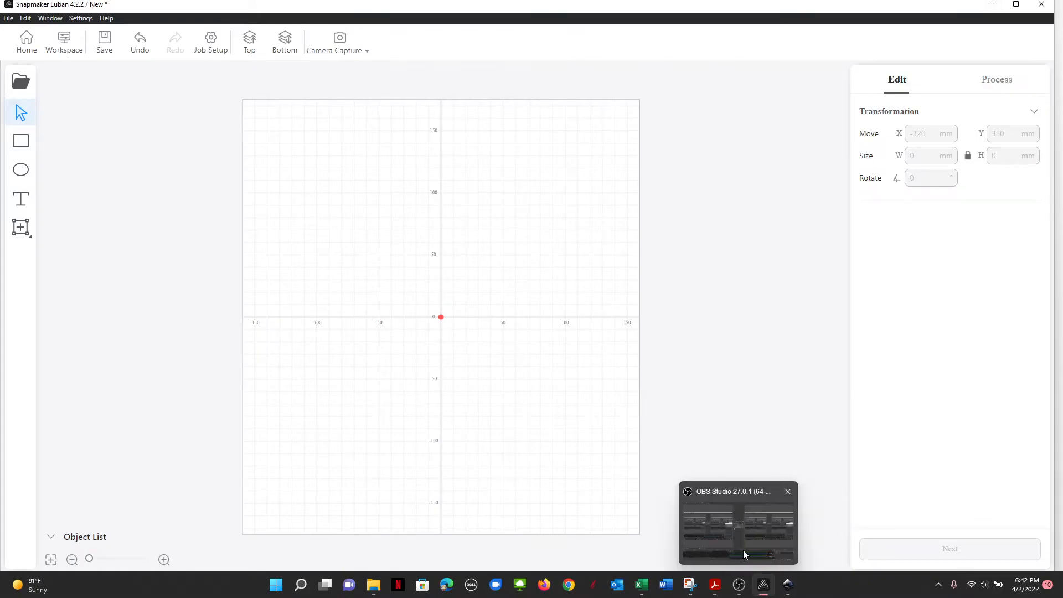
mouse_move(761, 584)
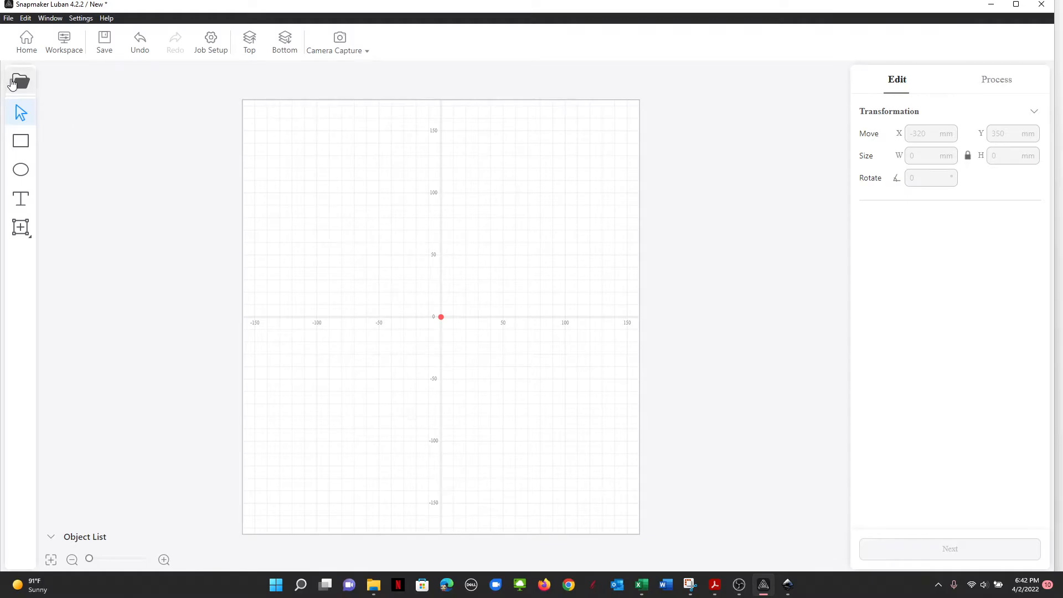
click(380, 579)
click(396, 540)
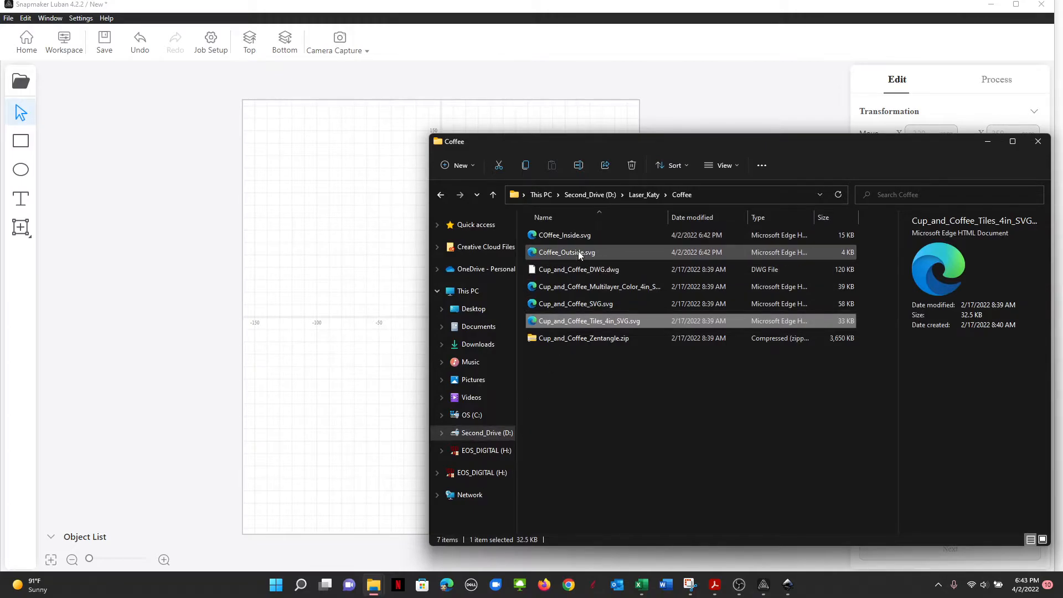
drag(577, 235, 357, 260)
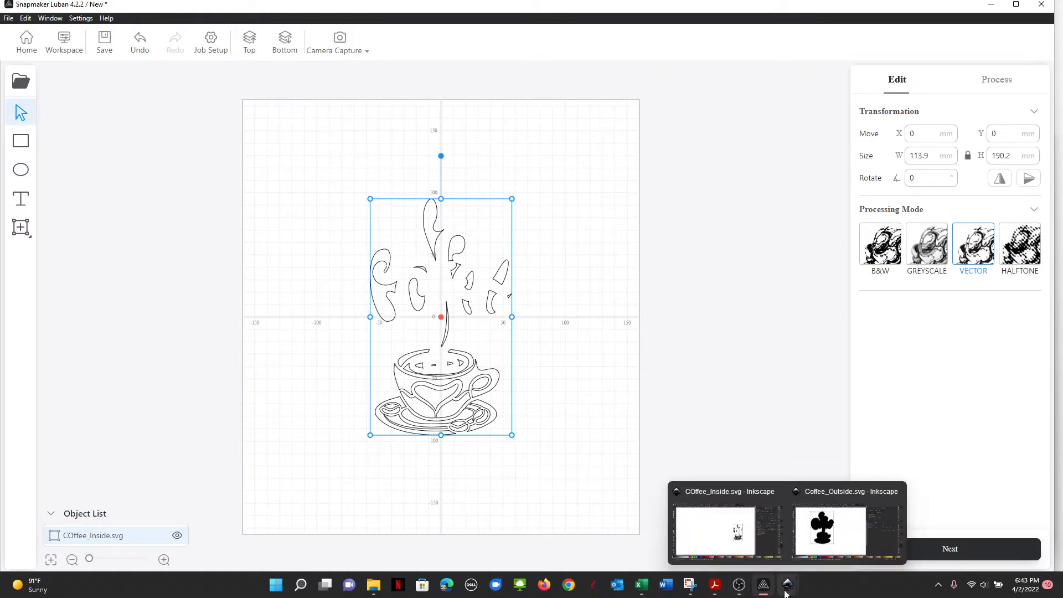
Switch to the COffee_Inside.svg document in Inkscape and check the inner group's width and height
click(749, 541)
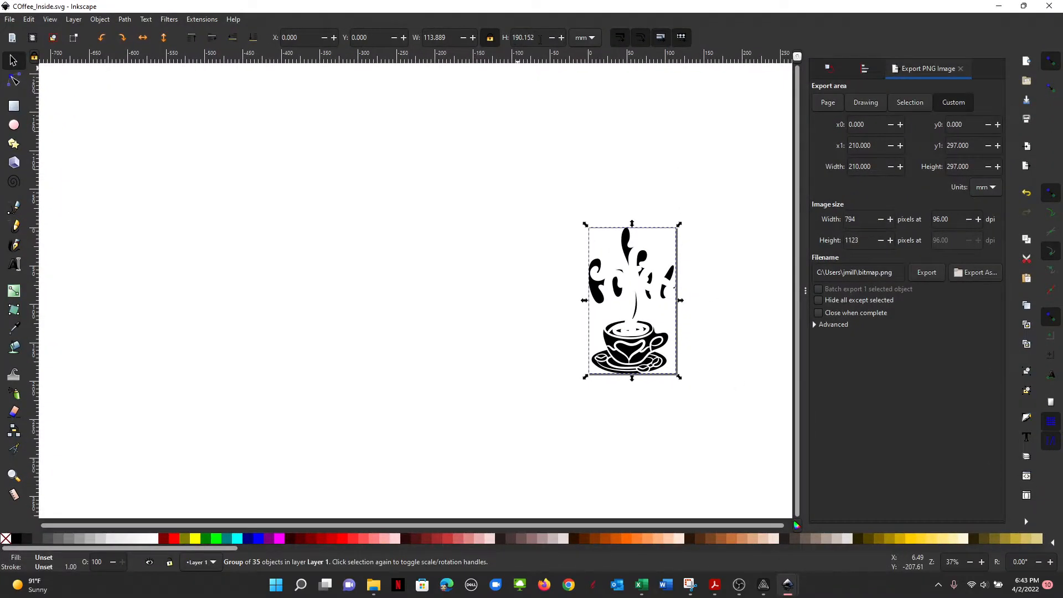
click(999, 6)
Add Coffee_Outside.svg from the Coffee folder to the Snapmaker Luban work area
click(33, 81)
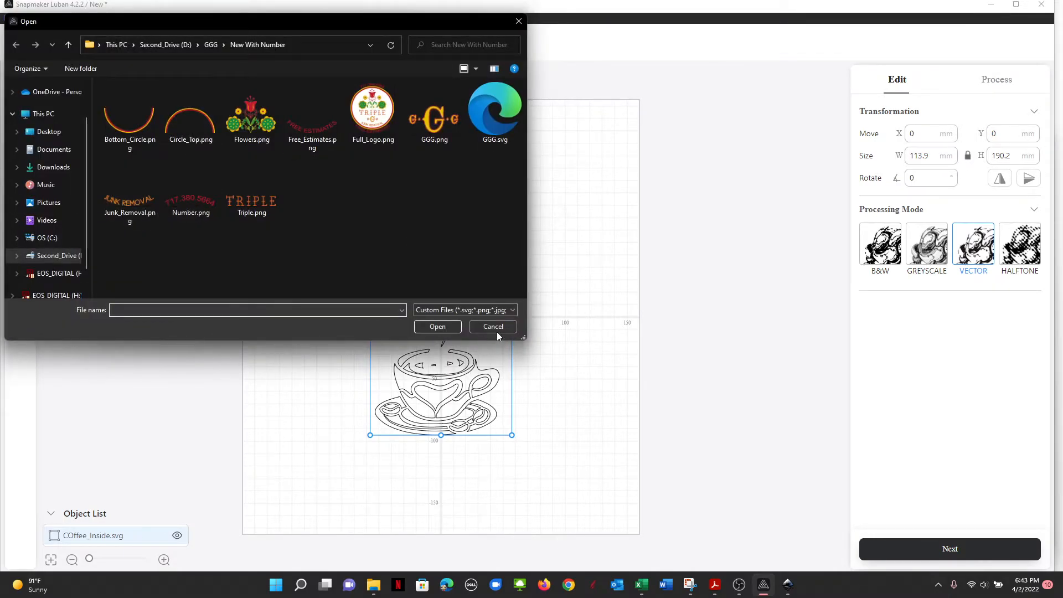
click(493, 327)
mouse_move(373, 584)
click(404, 532)
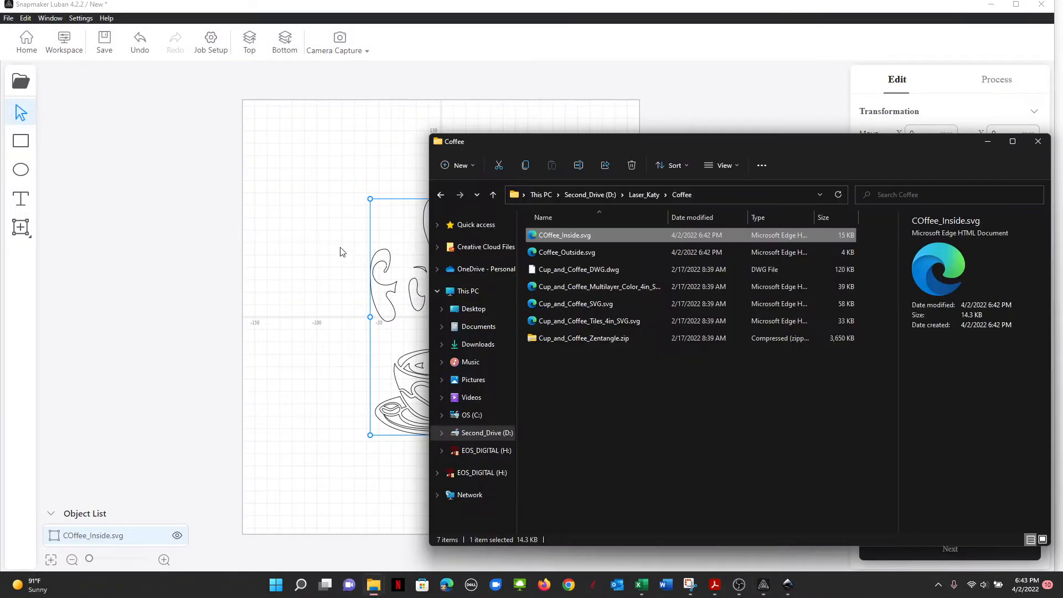
drag(569, 251, 305, 301)
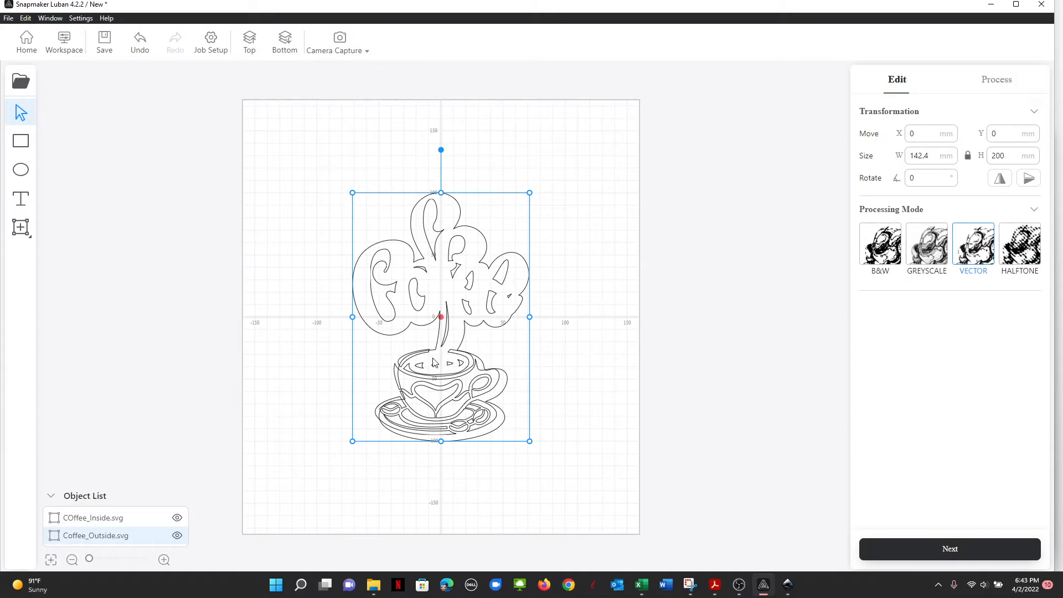
Move the outside outline to about X -4.5 mm, Y 3.1 mm so it lines up around the inner pieces
scroll(360, 390, up, 3)
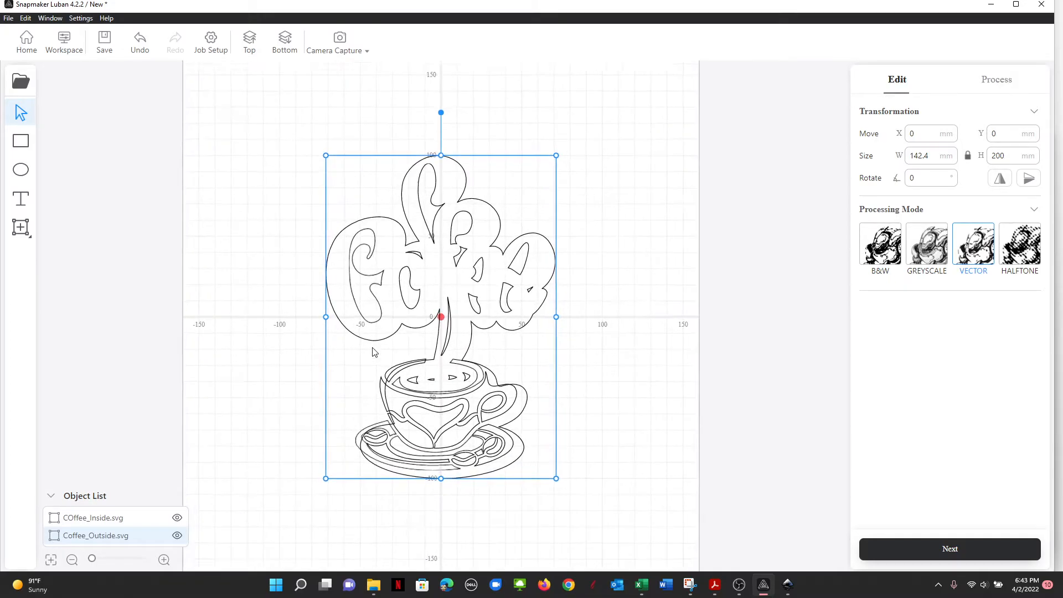
scroll(376, 352, up, 1)
drag(567, 277, 559, 271)
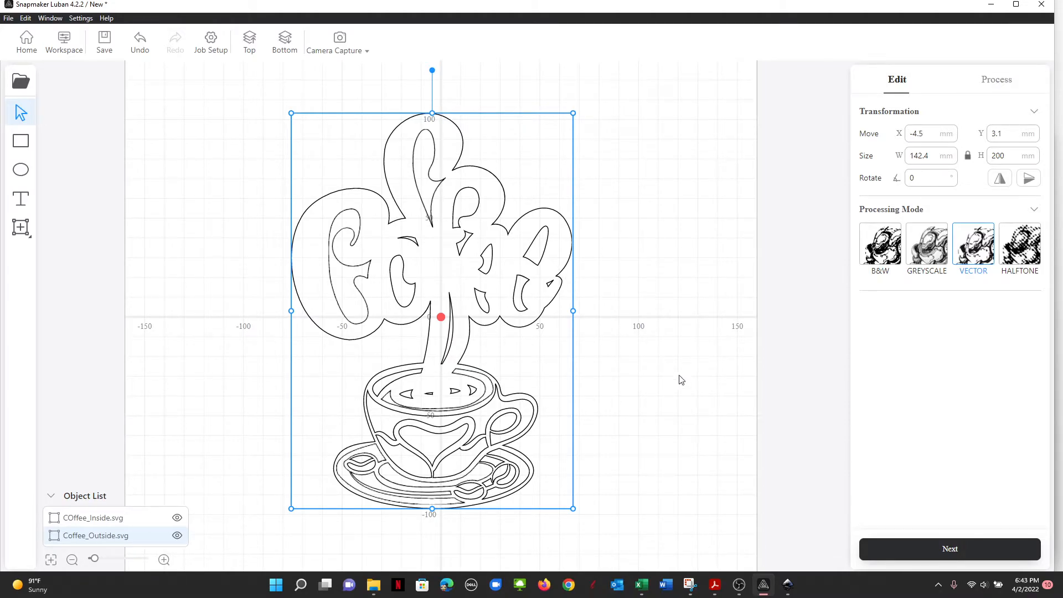
Select the COffee_Inside.svg object and proceed to the toolpath processing stage
scroll(404, 498, up, 5)
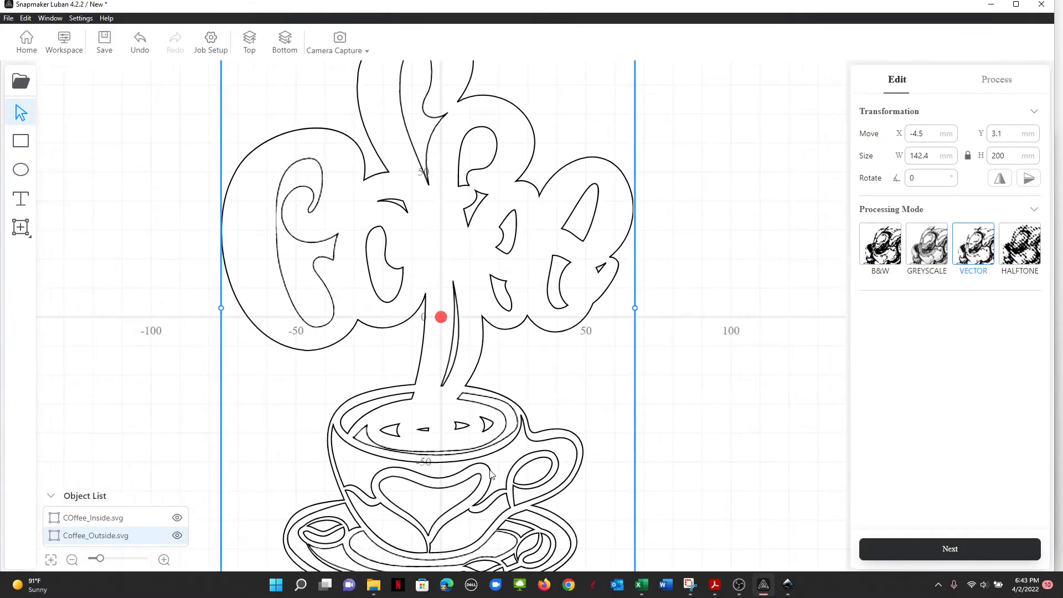
click(670, 450)
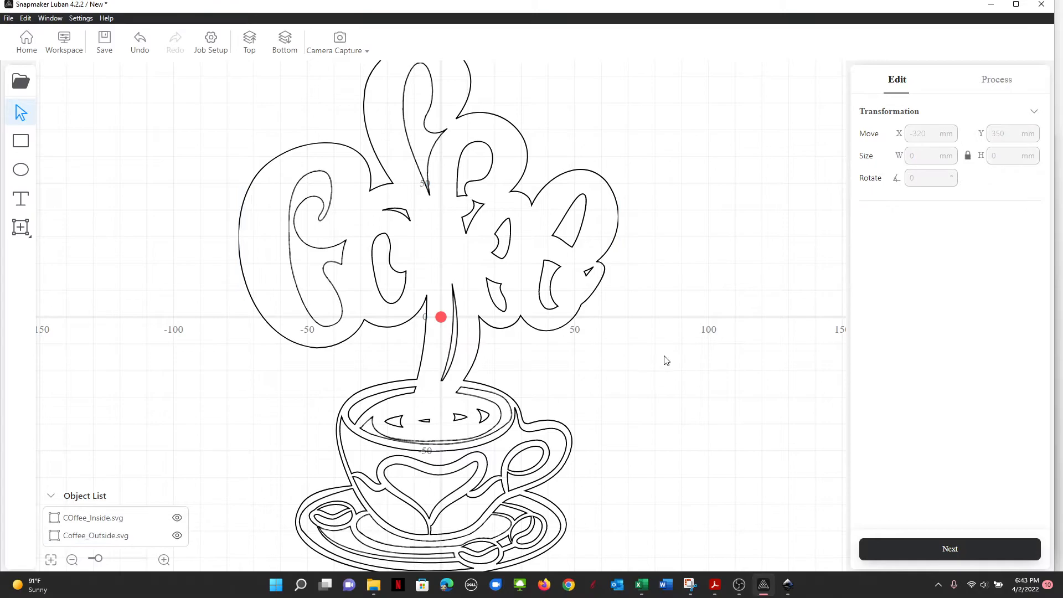
click(510, 272)
click(93, 518)
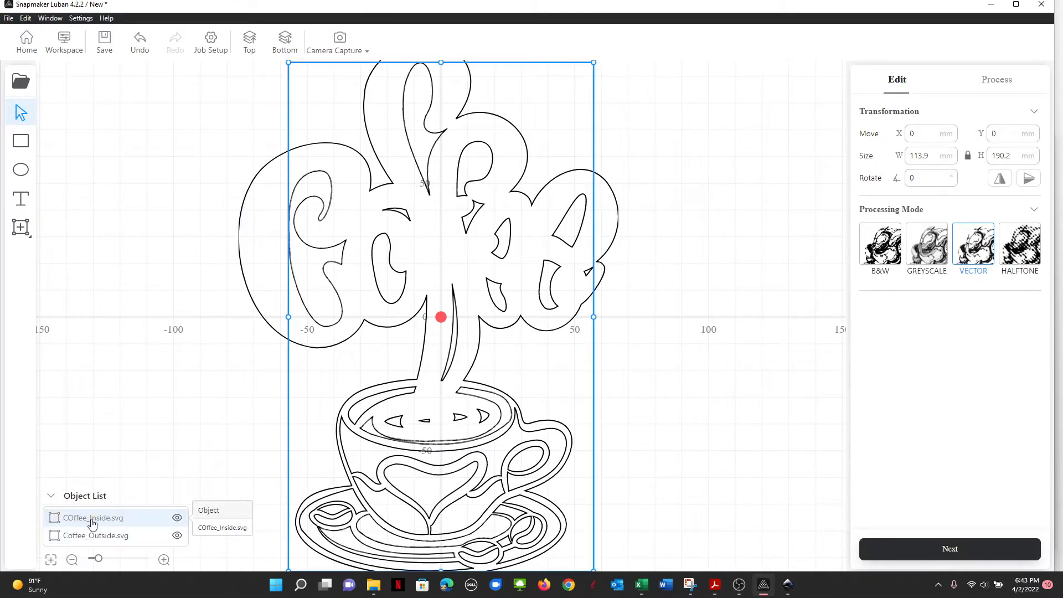
click(950, 550)
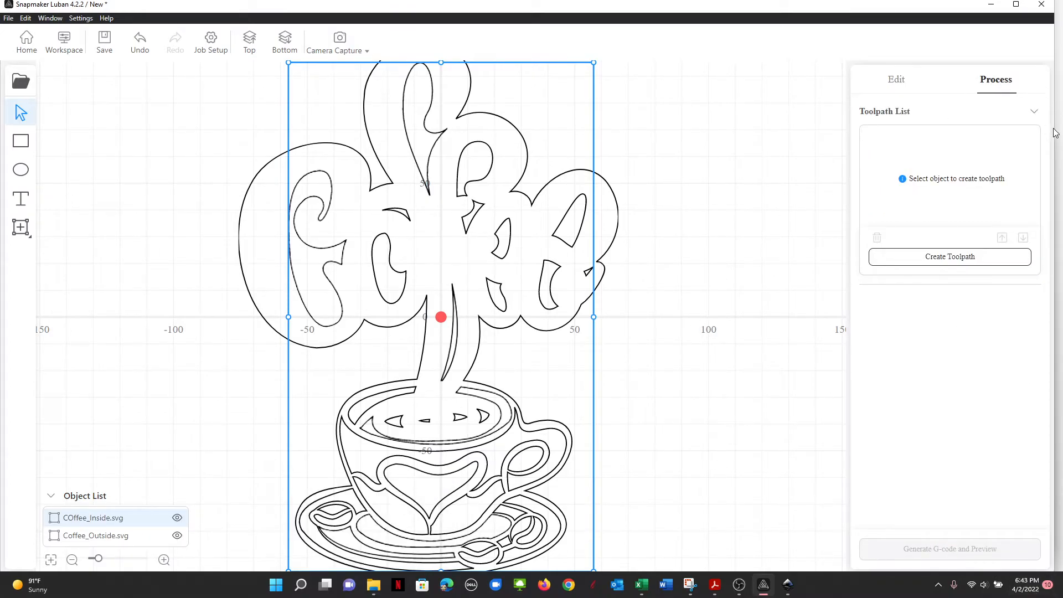
Create a toolpath named Inside for COffee_Inside.svg using the Corrugated Paper Cutting 3mm preset
click(106, 538)
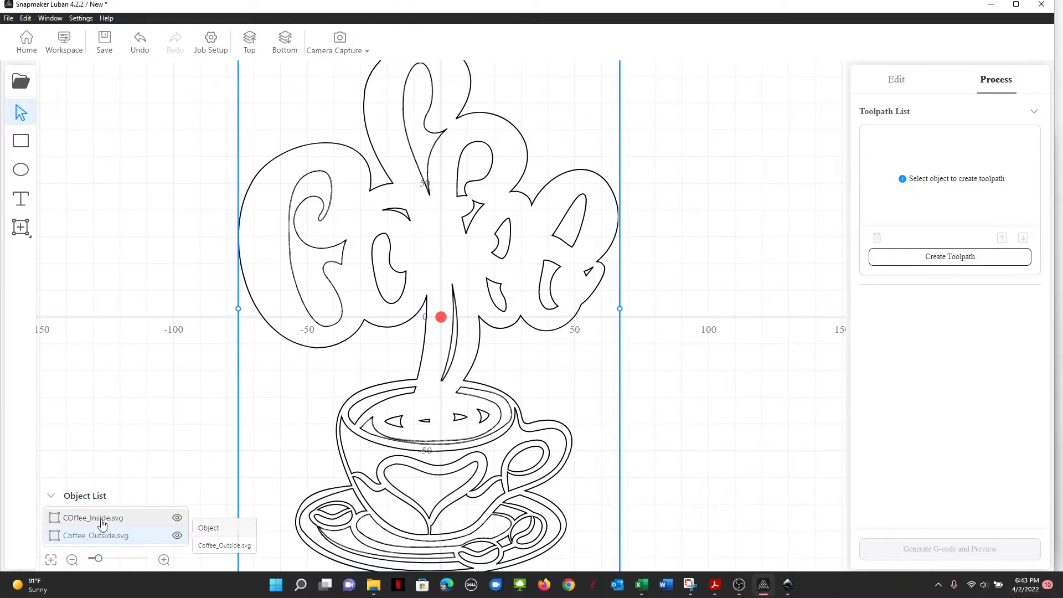
click(101, 520)
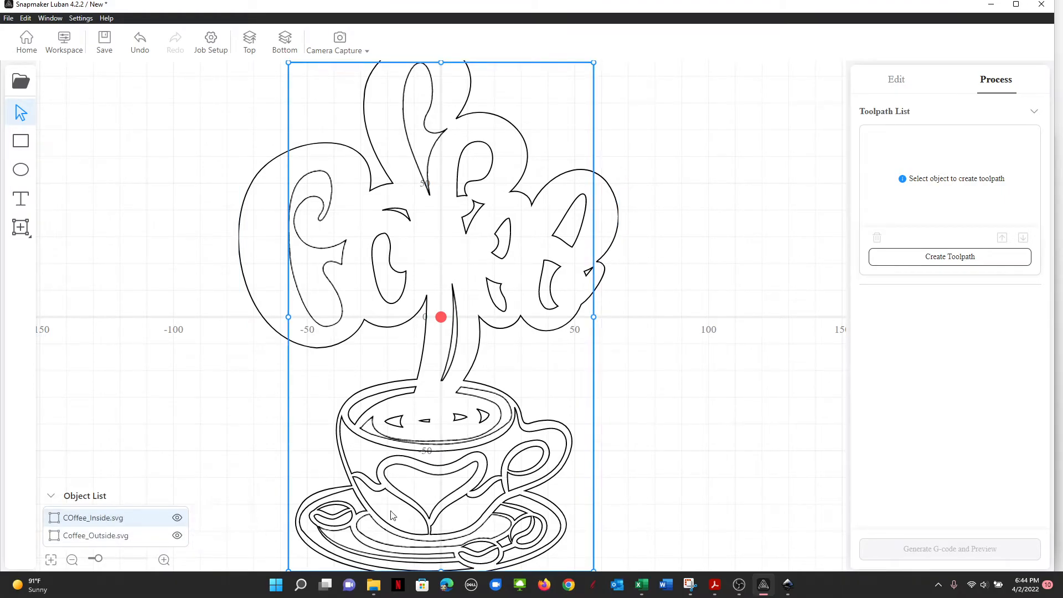
click(932, 259)
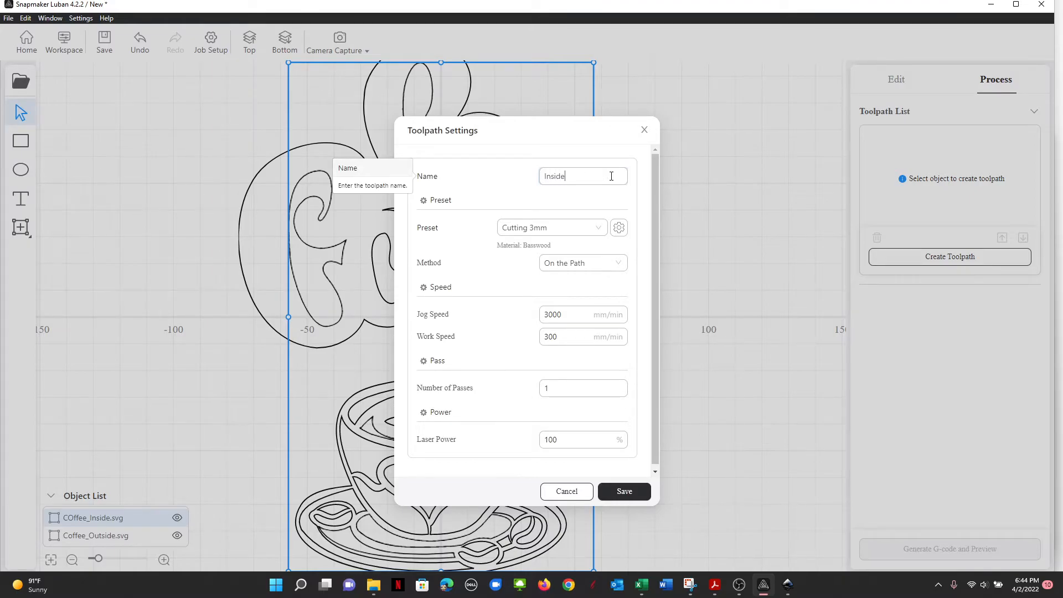
click(603, 229)
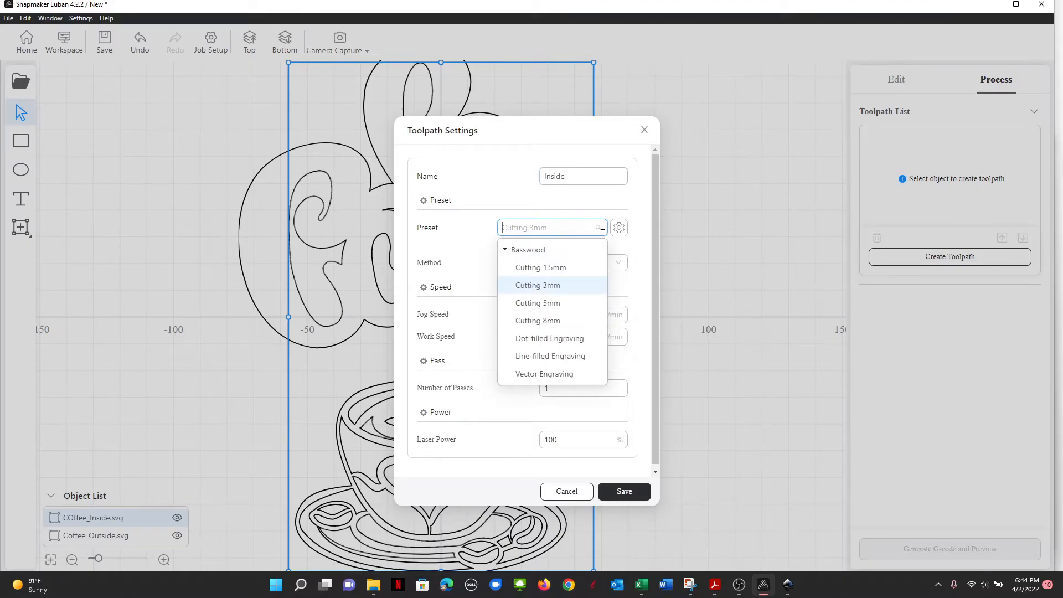
click(505, 250)
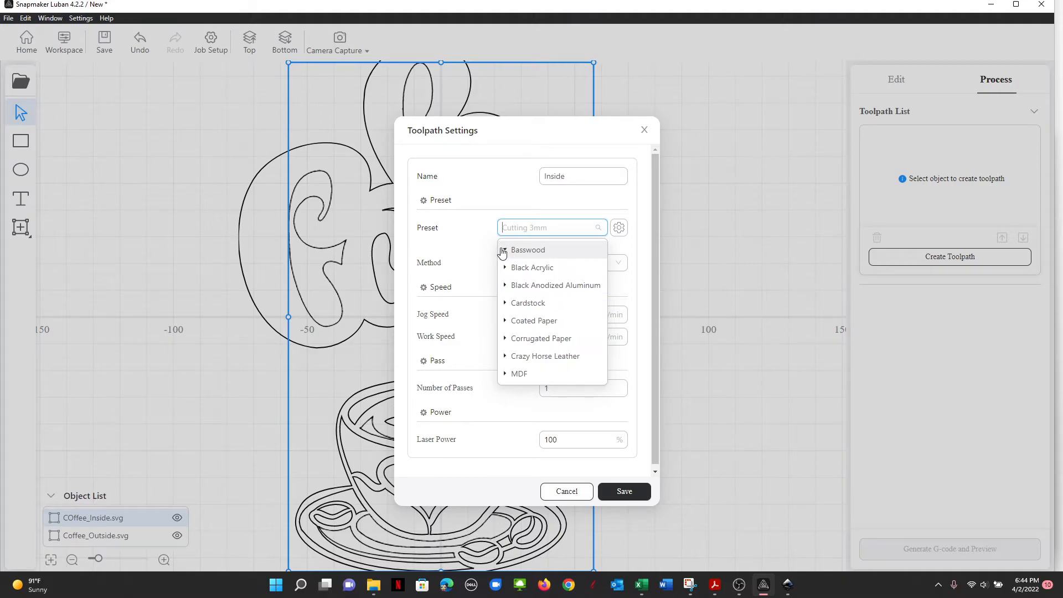
click(510, 341)
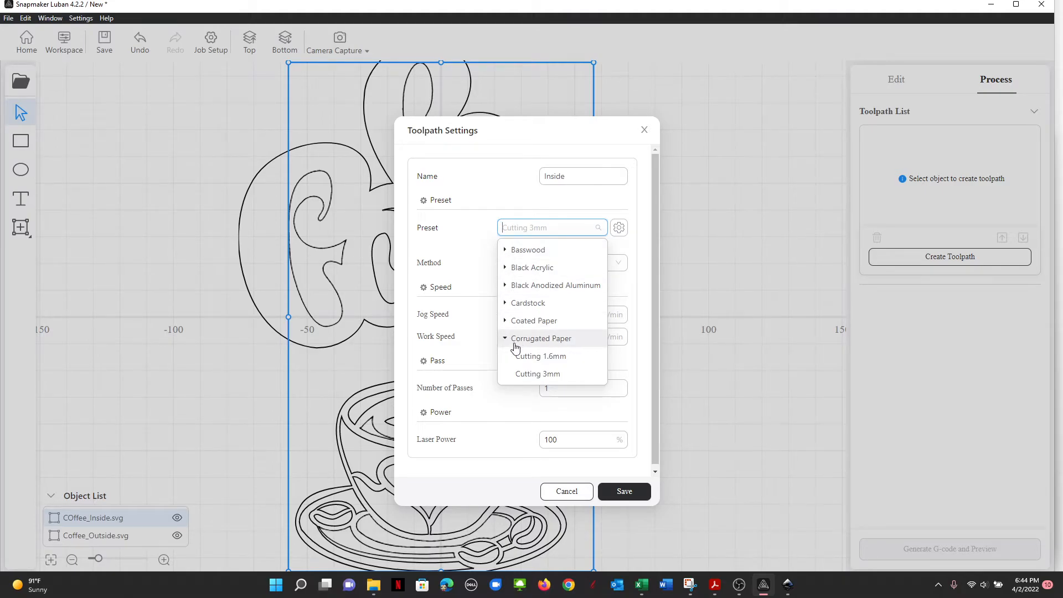
click(529, 375)
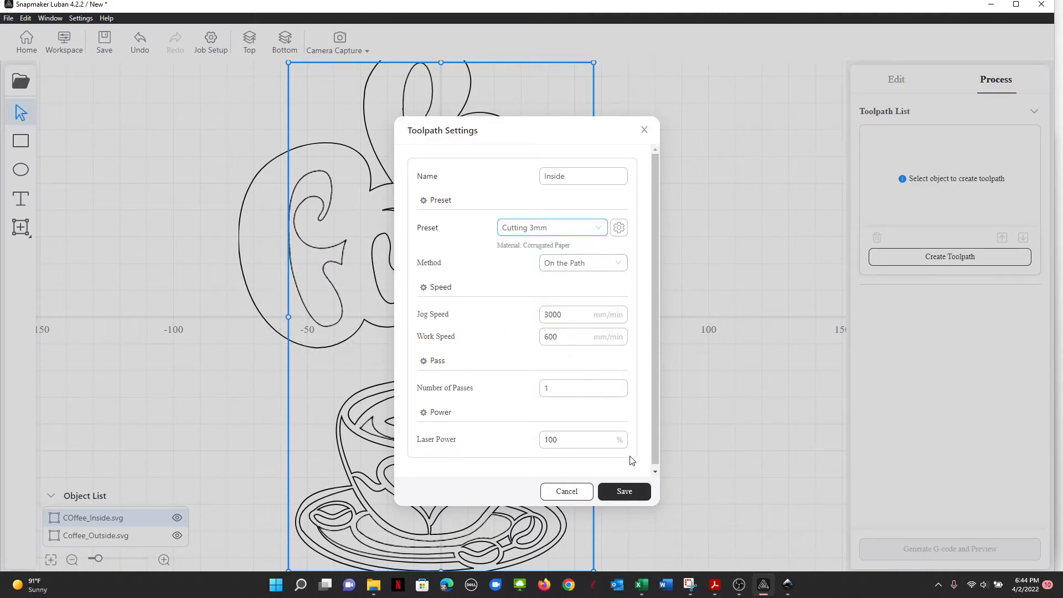
click(624, 491)
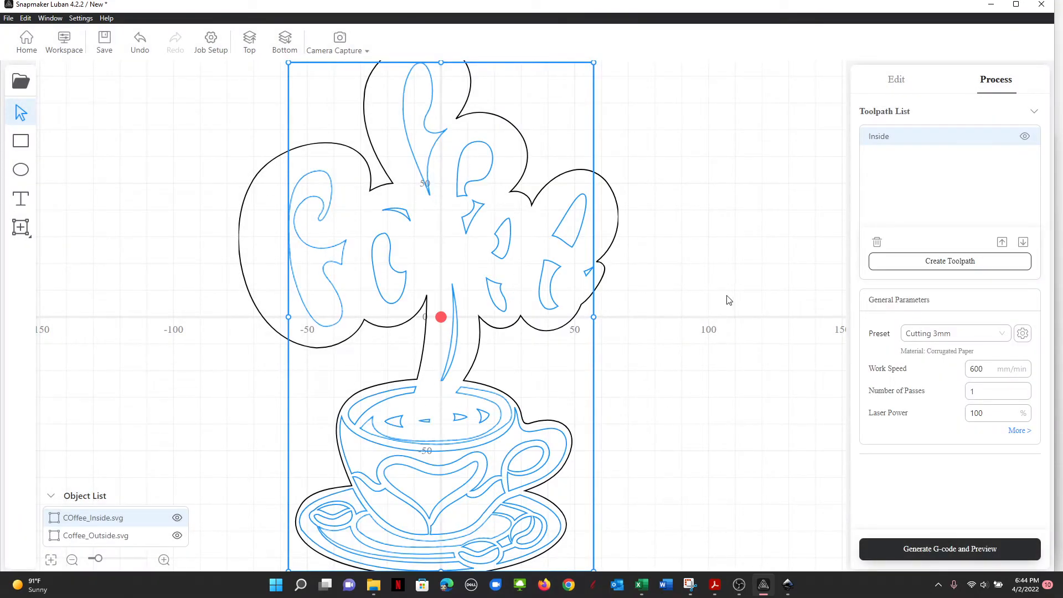
Create a second toolpath named Outside for Coffee_Outside.svg using the Corrugated Paper Cutting 3mm preset
click(95, 535)
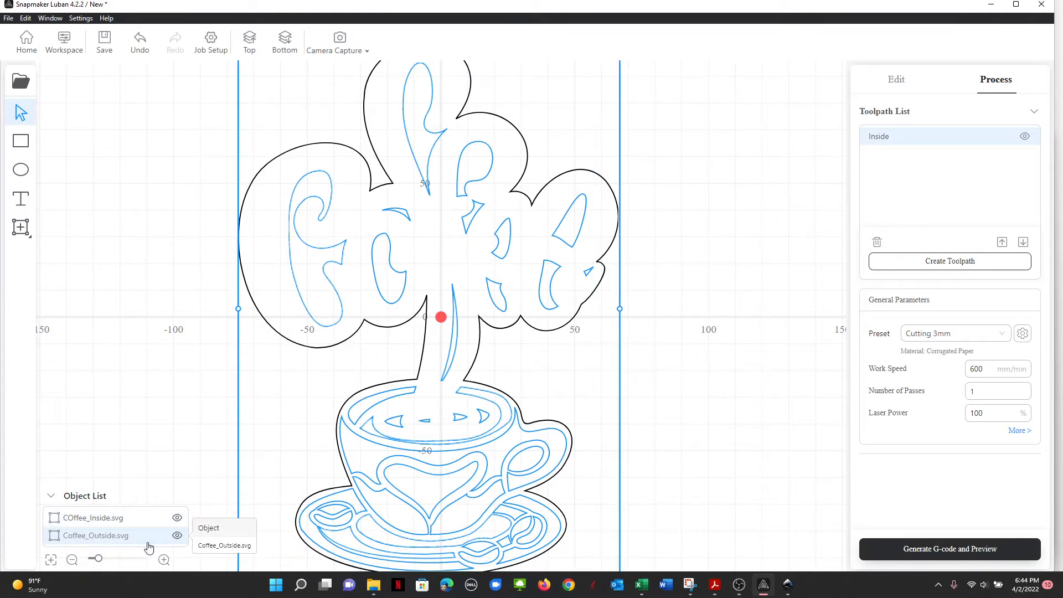
click(953, 263)
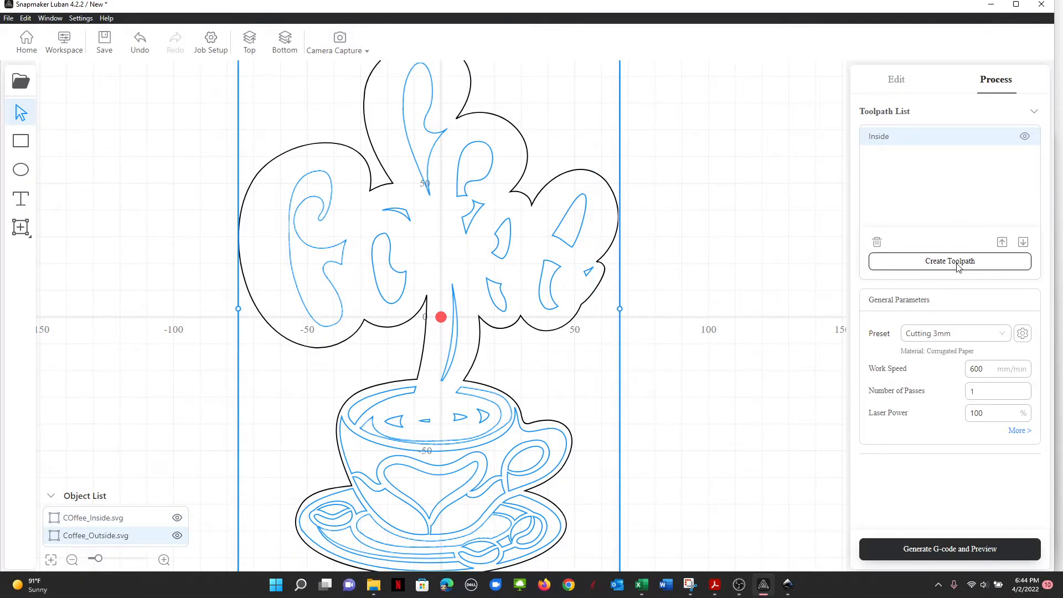
drag(607, 174, 508, 172)
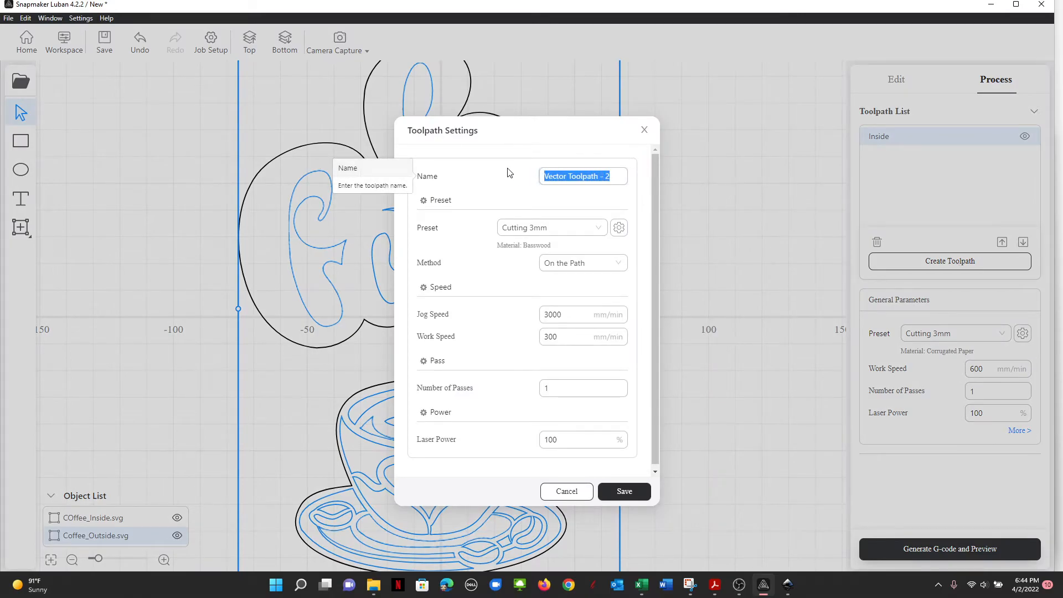
text(Outside)
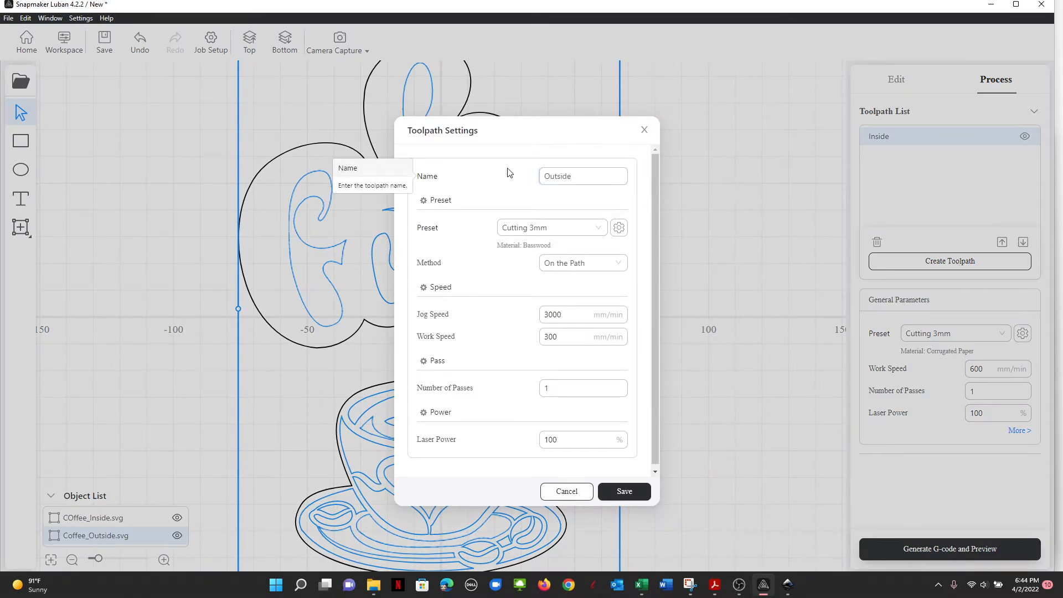
click(593, 227)
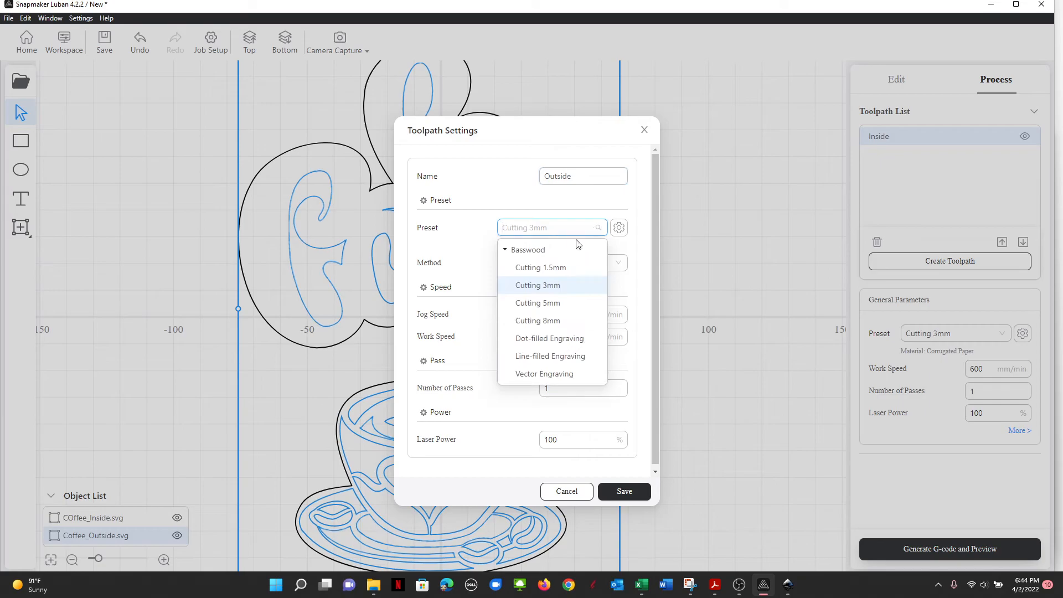
click(510, 252)
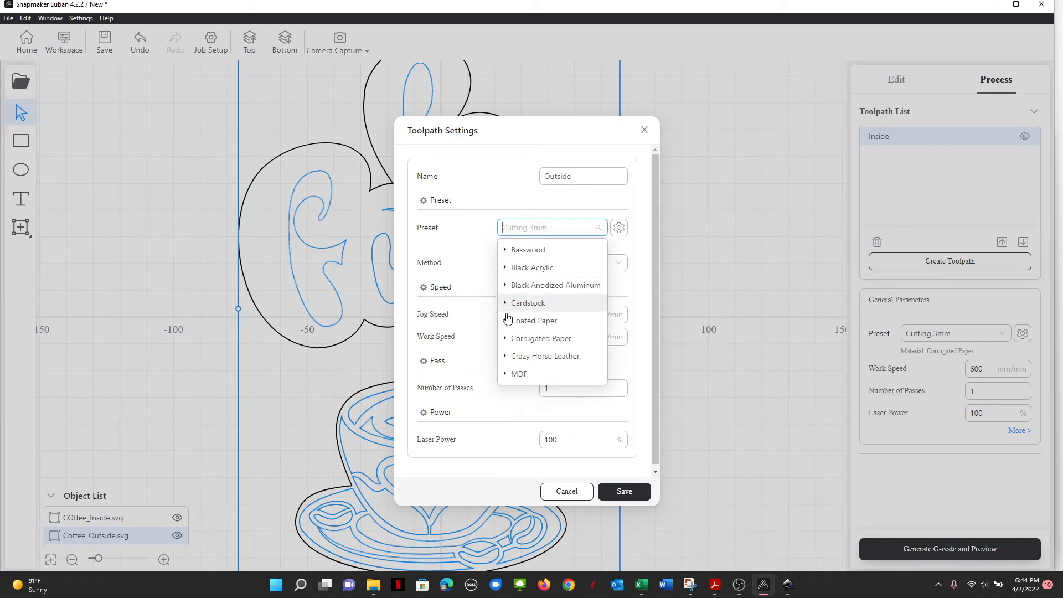
click(505, 339)
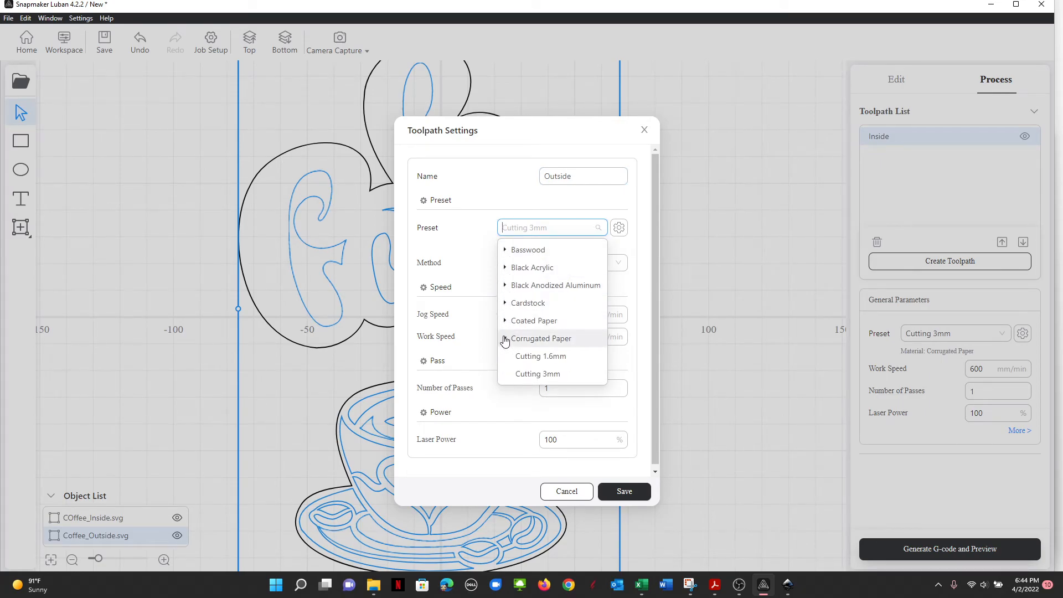
click(523, 375)
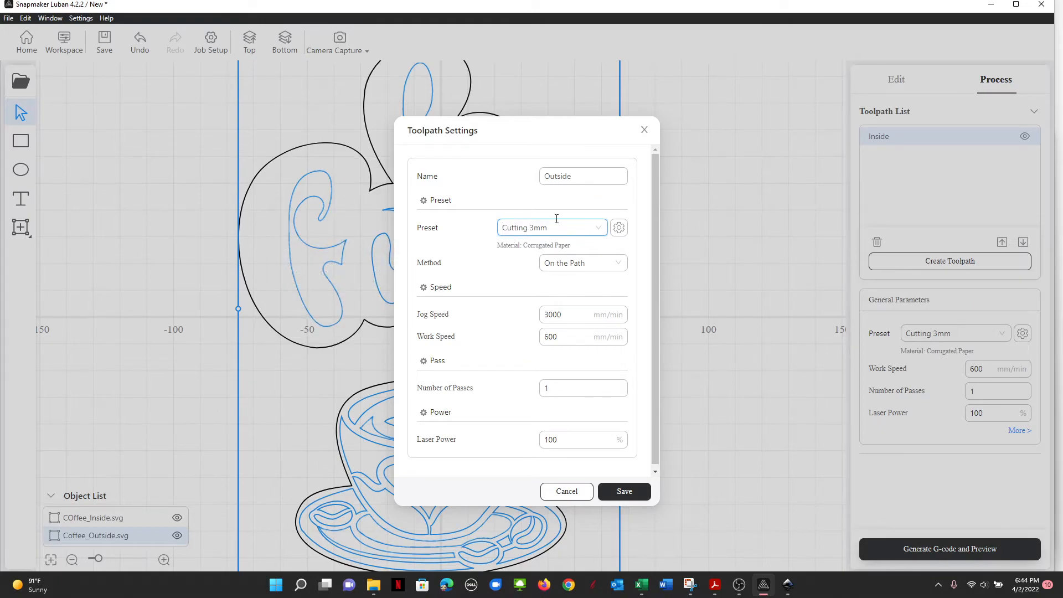
click(624, 492)
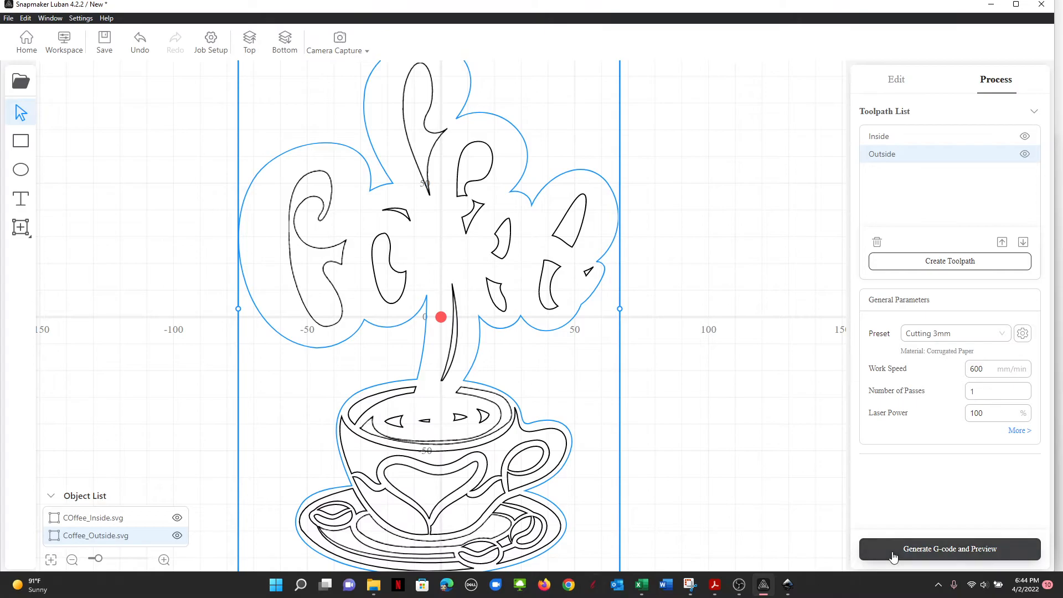
Generate the G-code for both toolpaths and export it as test.nc in the Coffee folder
click(939, 551)
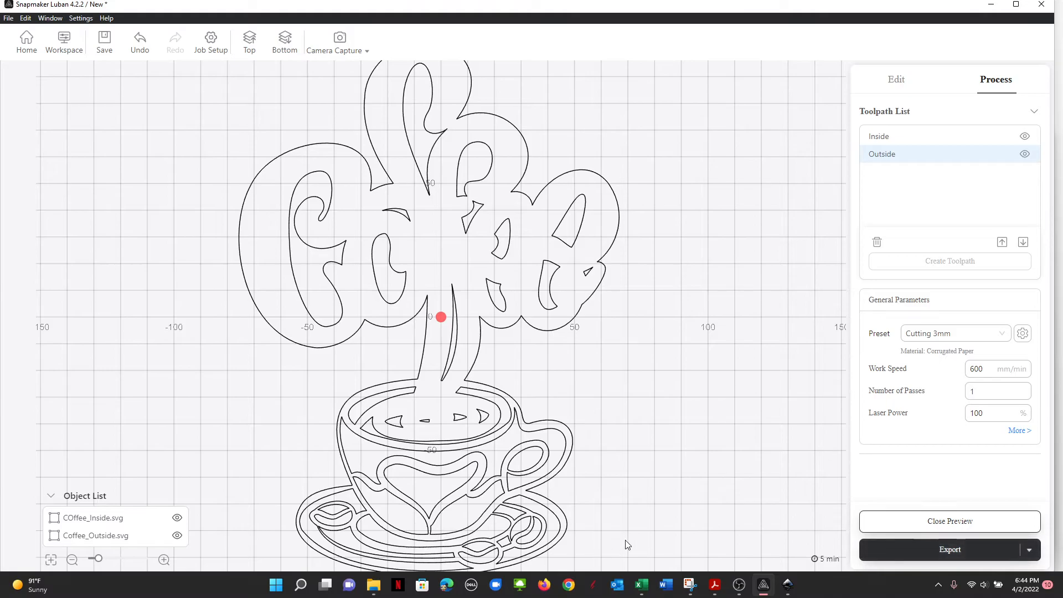
click(971, 549)
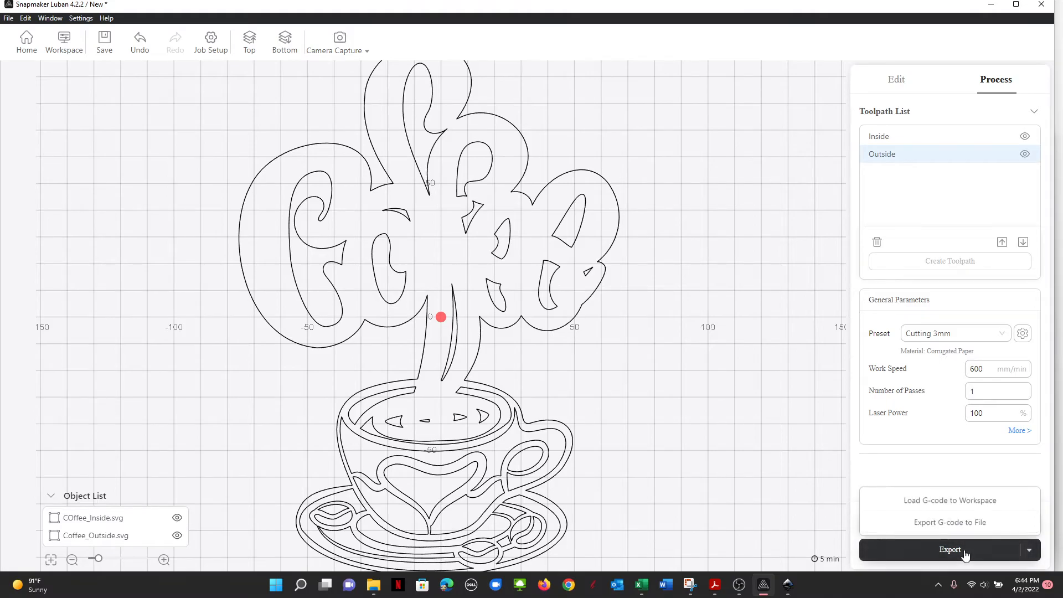
click(978, 523)
text(test)
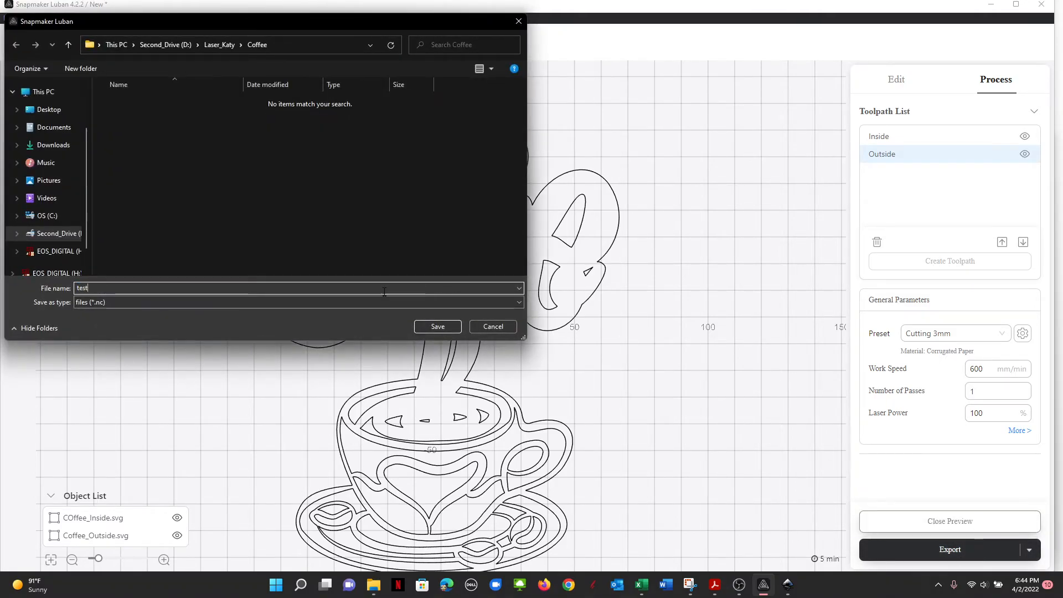
click(438, 326)
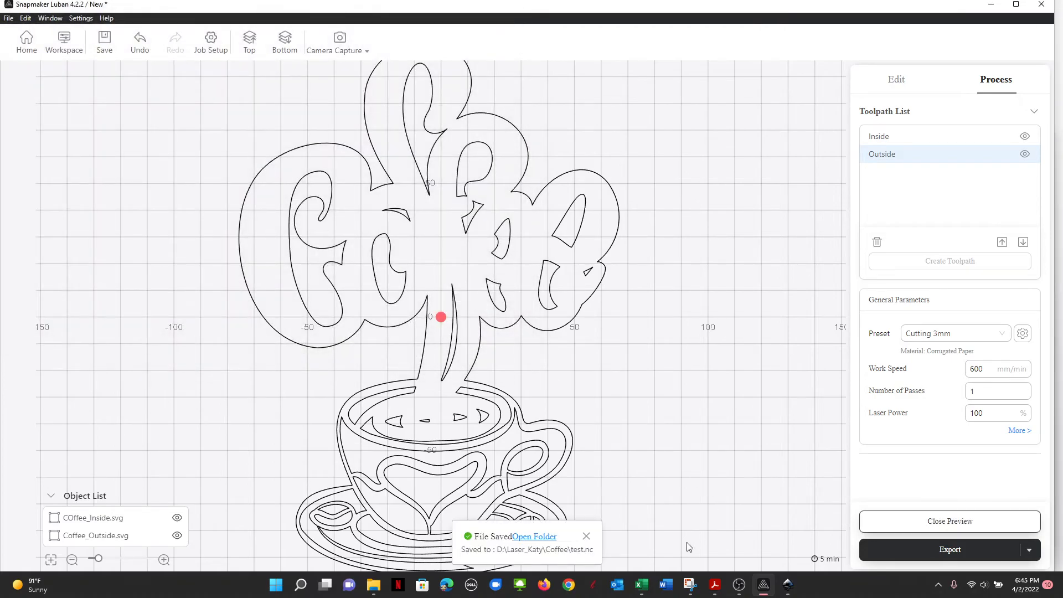
Switch to Chrome with the Person 1 profile and open the bookmarked NC Viewer G-code simulator from the 3D Router folder
click(569, 584)
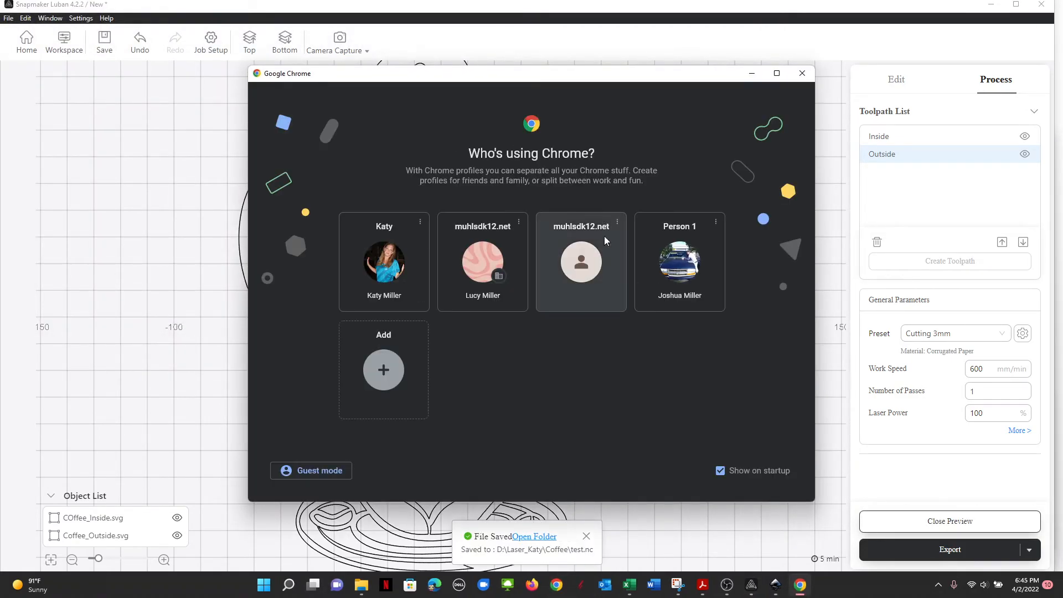
click(679, 260)
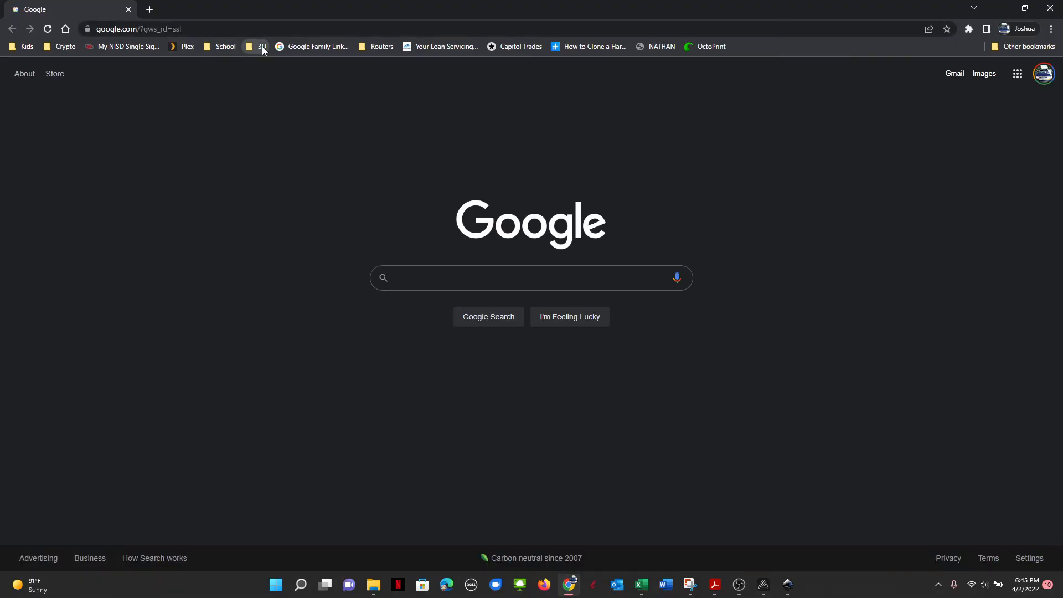
click(261, 46)
mouse_move(420, 345)
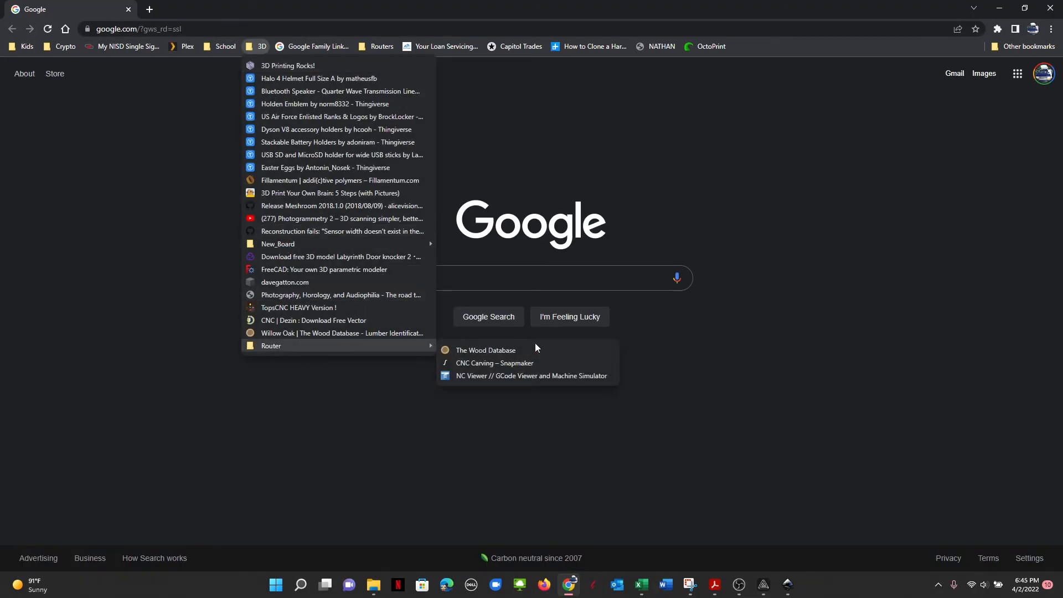
click(524, 373)
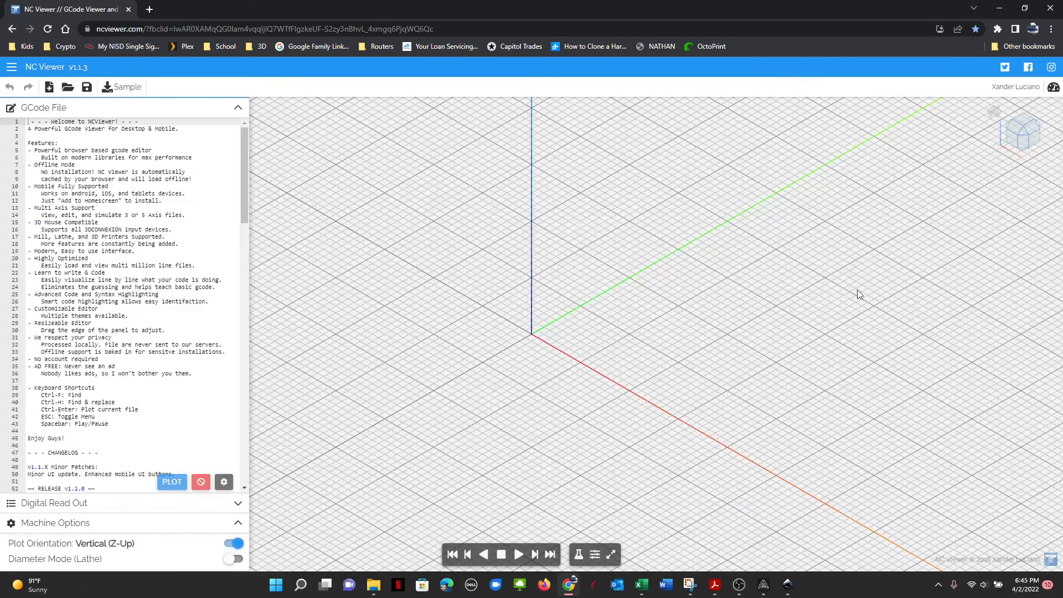
Load test.nc from the Coffee folder in File Explorer into NC Viewer
mouse_move(374, 584)
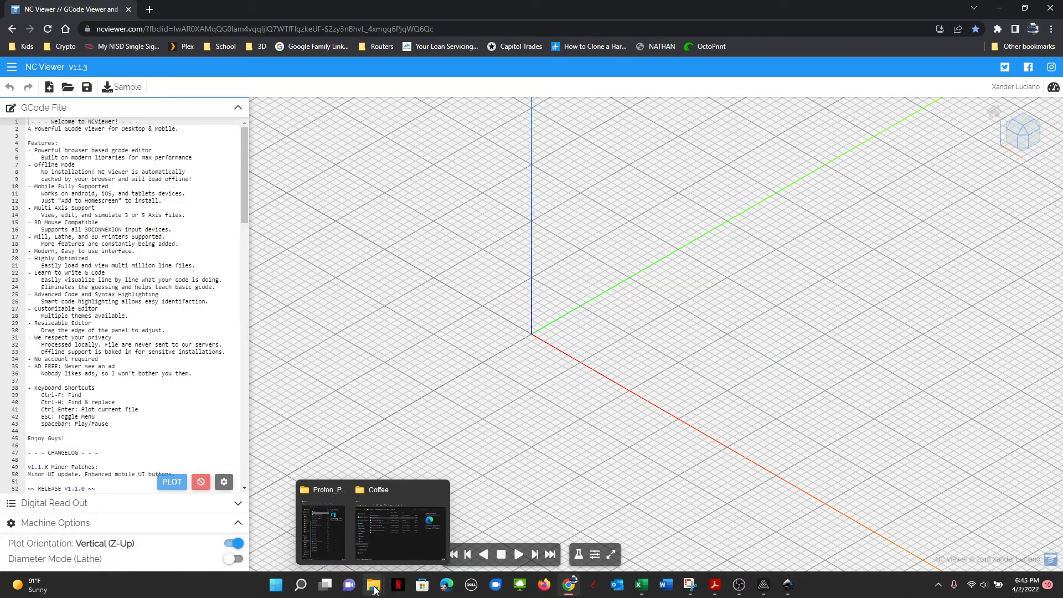
click(397, 546)
drag(556, 355, 394, 420)
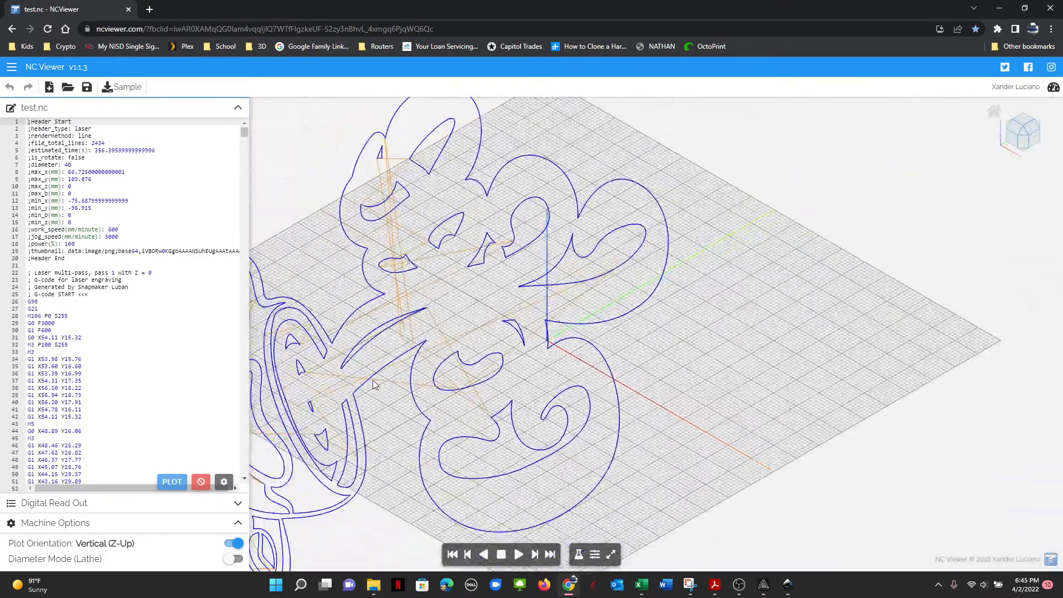
Play the test.nc simulation and examine the order in which the inside and outside lines are cut
scroll(468, 476, up, 4)
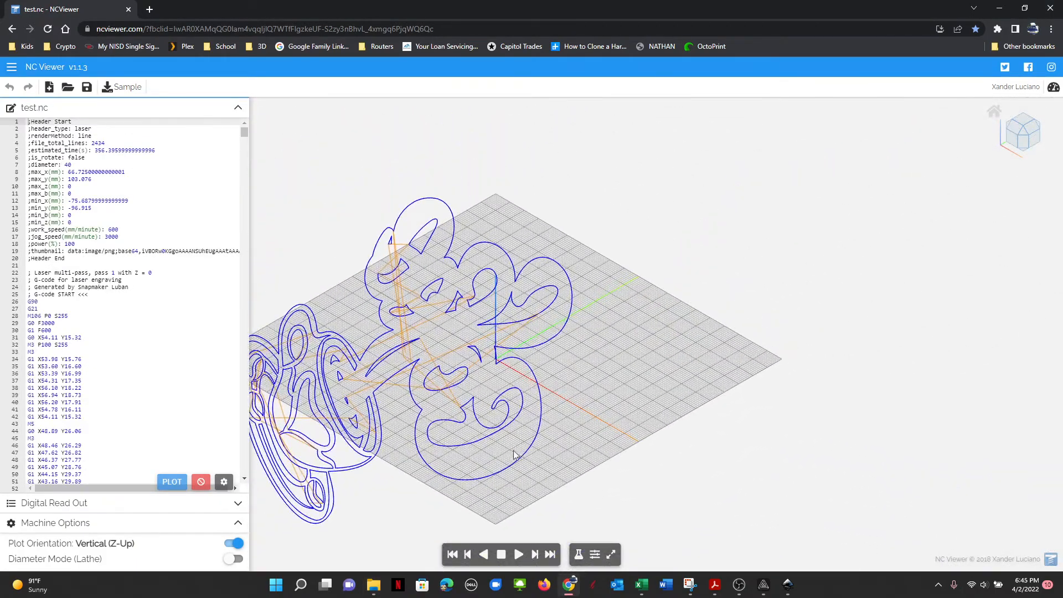
scroll(514, 450, down, 6)
drag(469, 480, 514, 337)
drag(373, 200, 420, 145)
drag(400, 292, 520, 542)
click(519, 554)
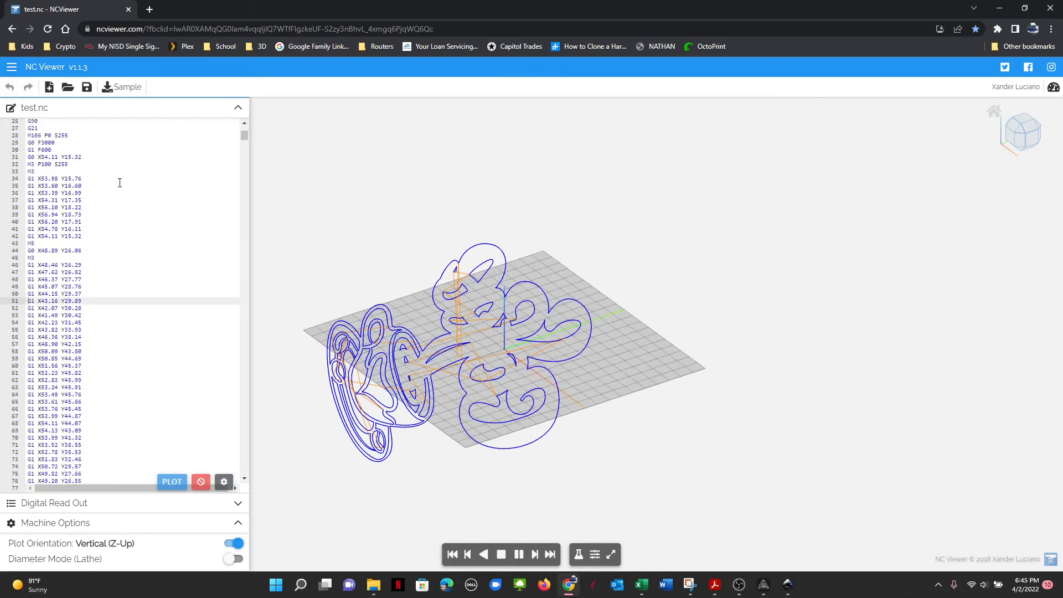
scroll(492, 331, up, 5)
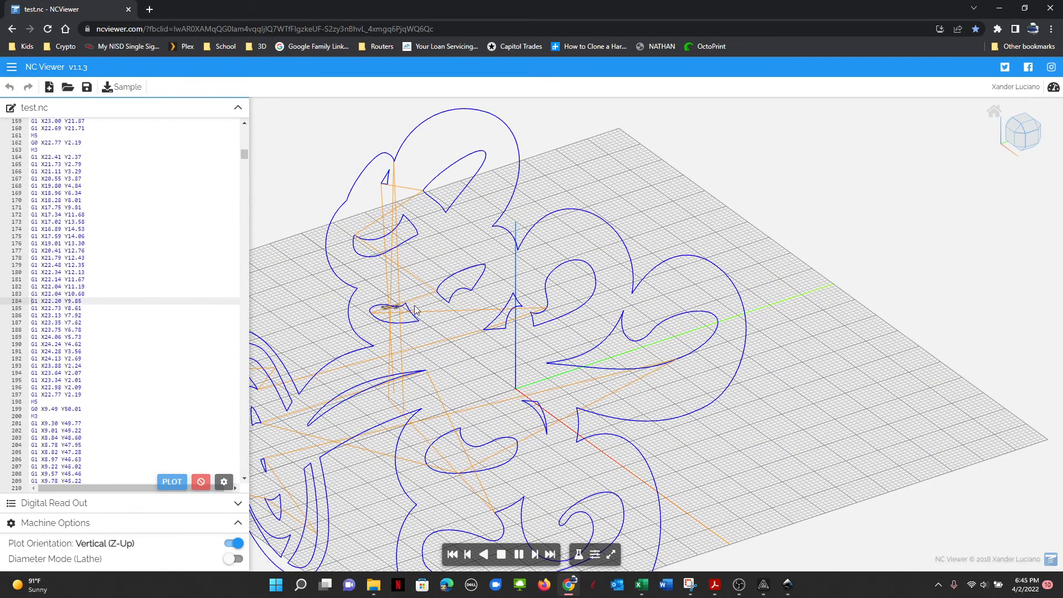
scroll(467, 375, down, 5)
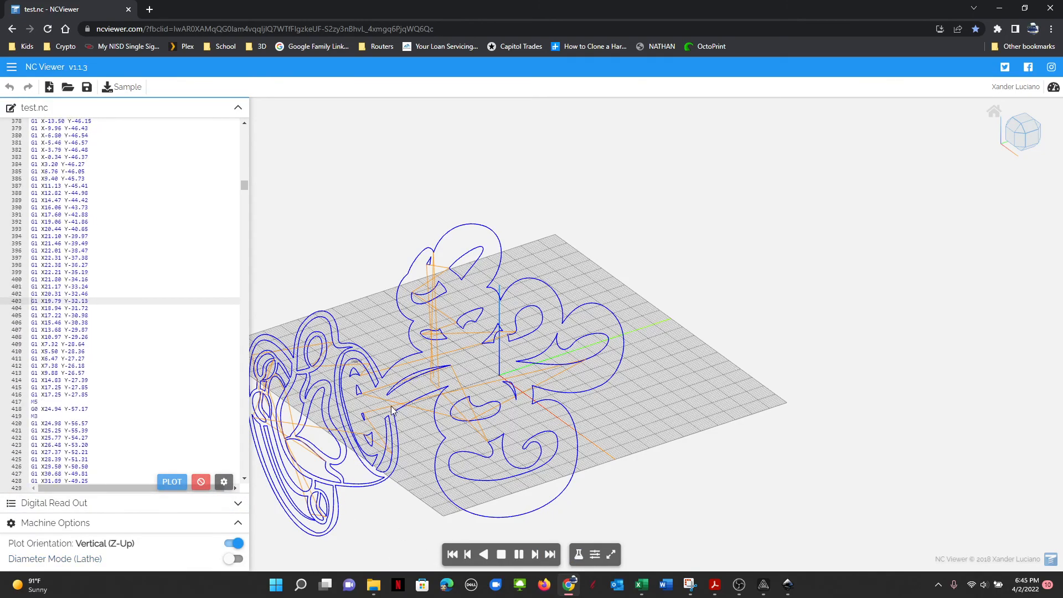
scroll(382, 420, down, 2)
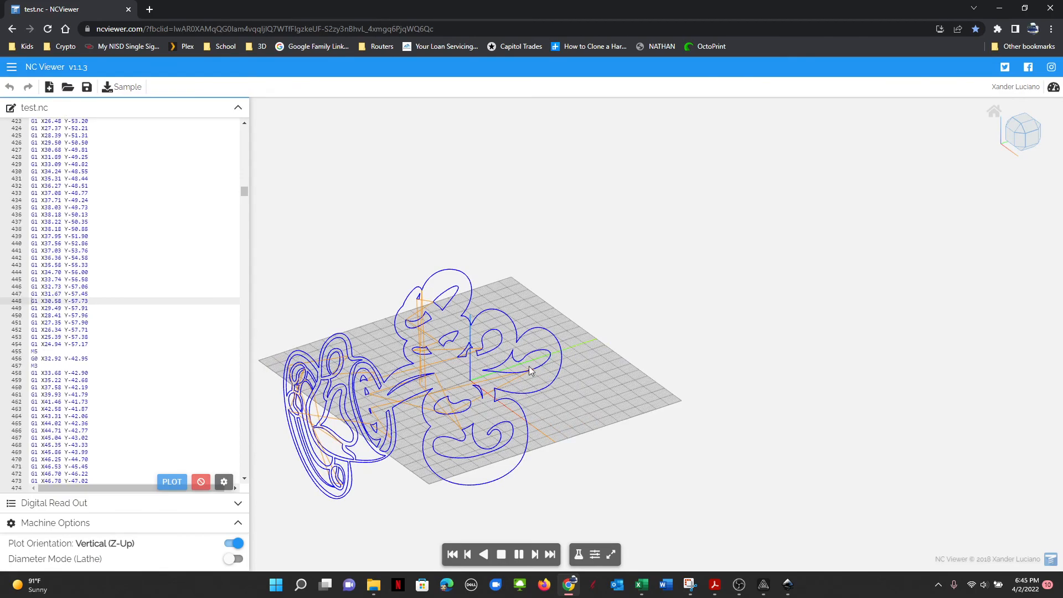
mouse_move(739, 584)
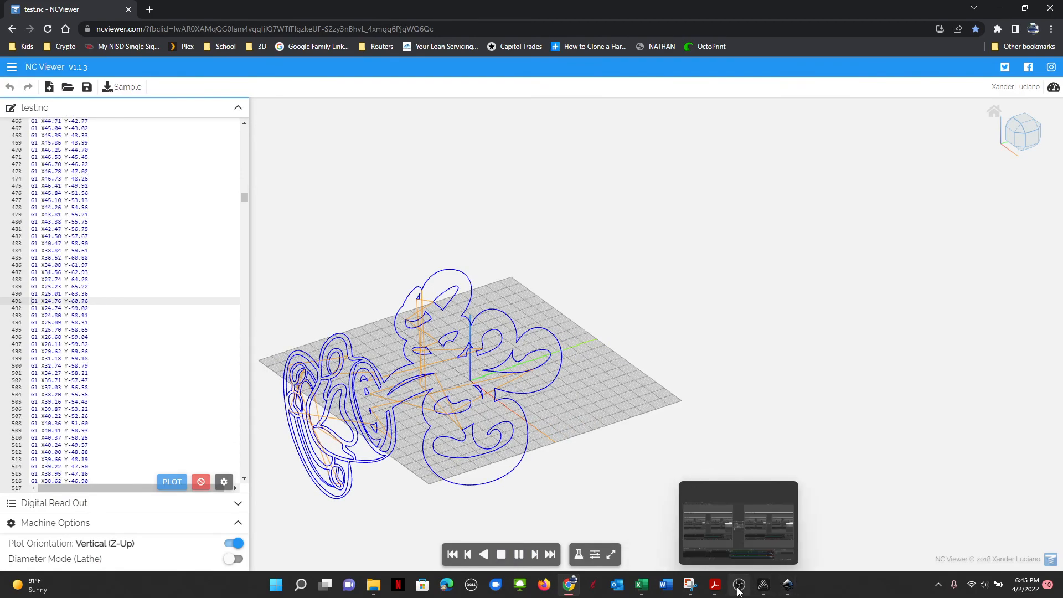